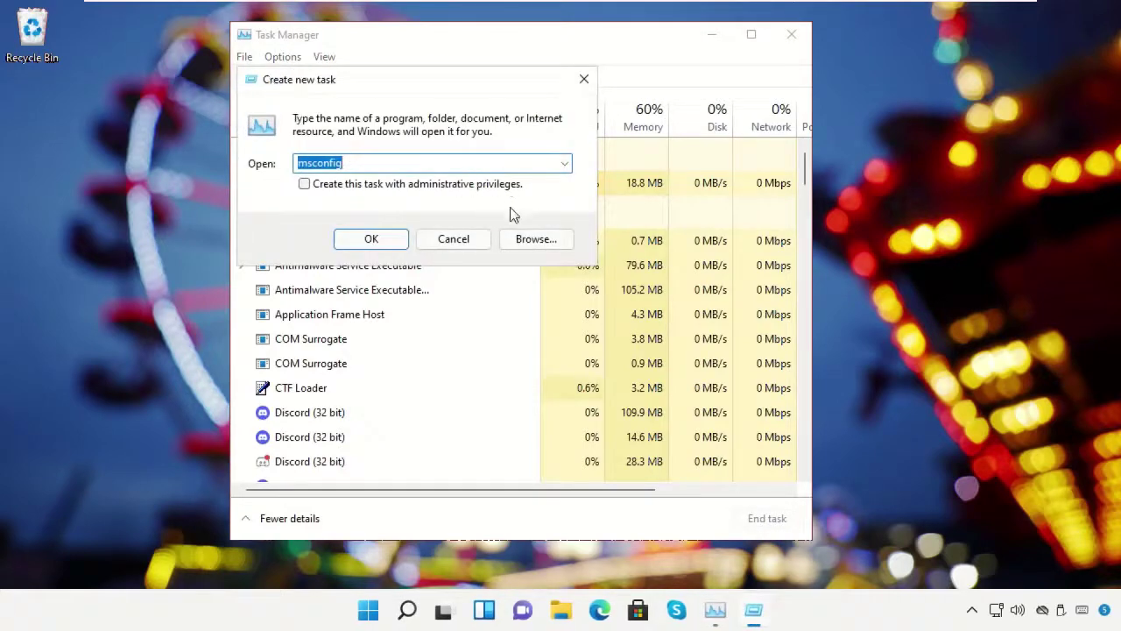
# Step: Browse for the new task's program, going to the Windows folder on Local Disk (C:)
pyautogui.click(537, 241)
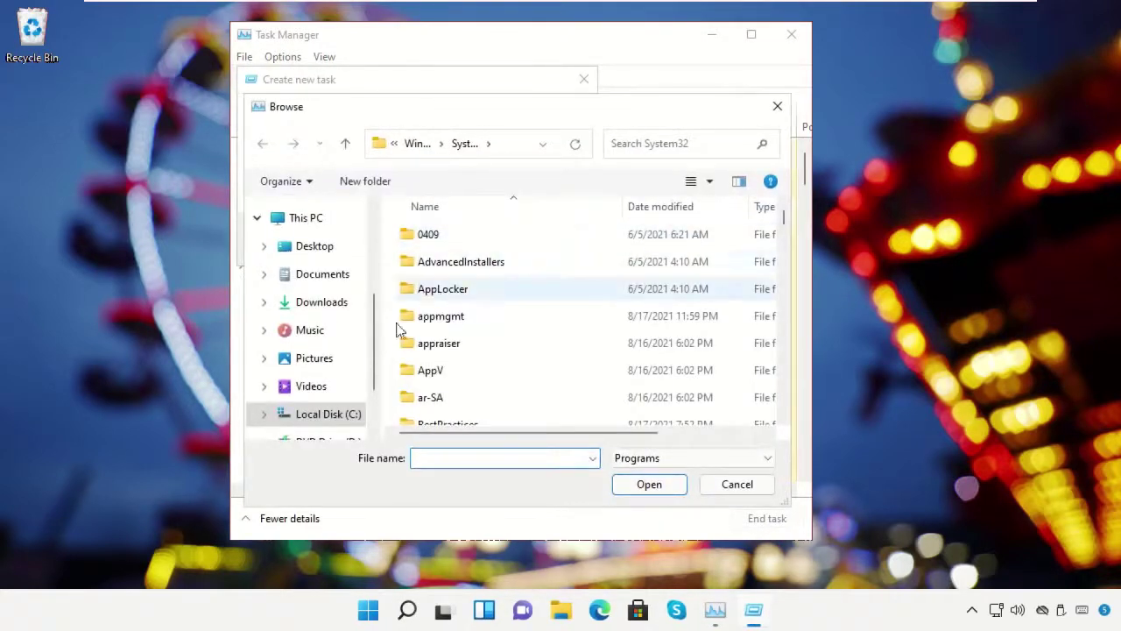
pyautogui.click(331, 415)
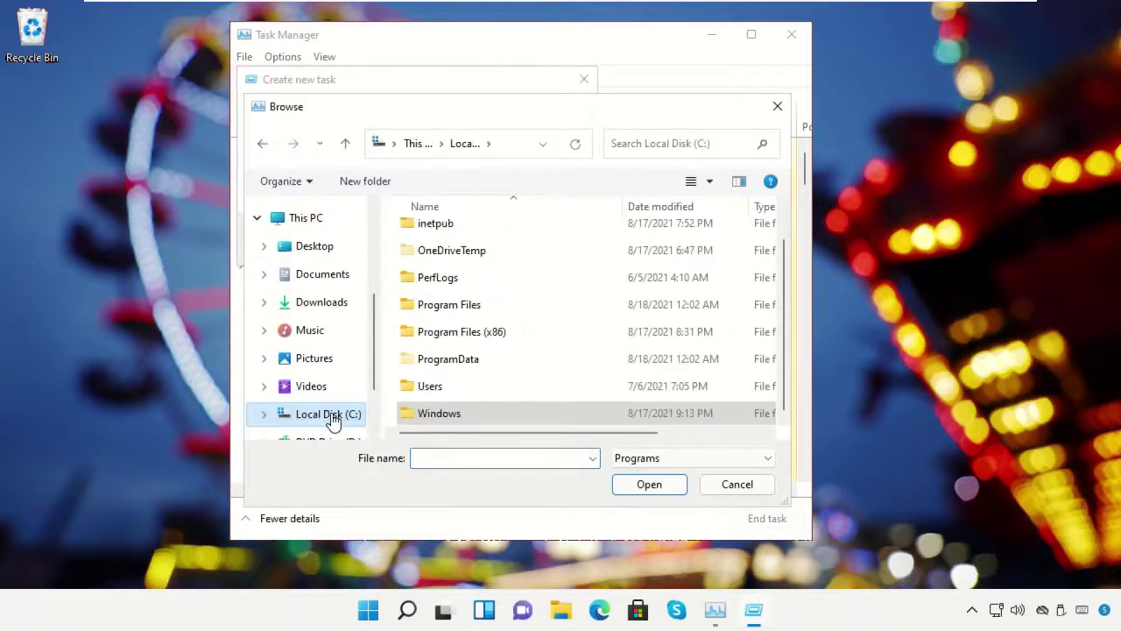
pyautogui.click(314, 221)
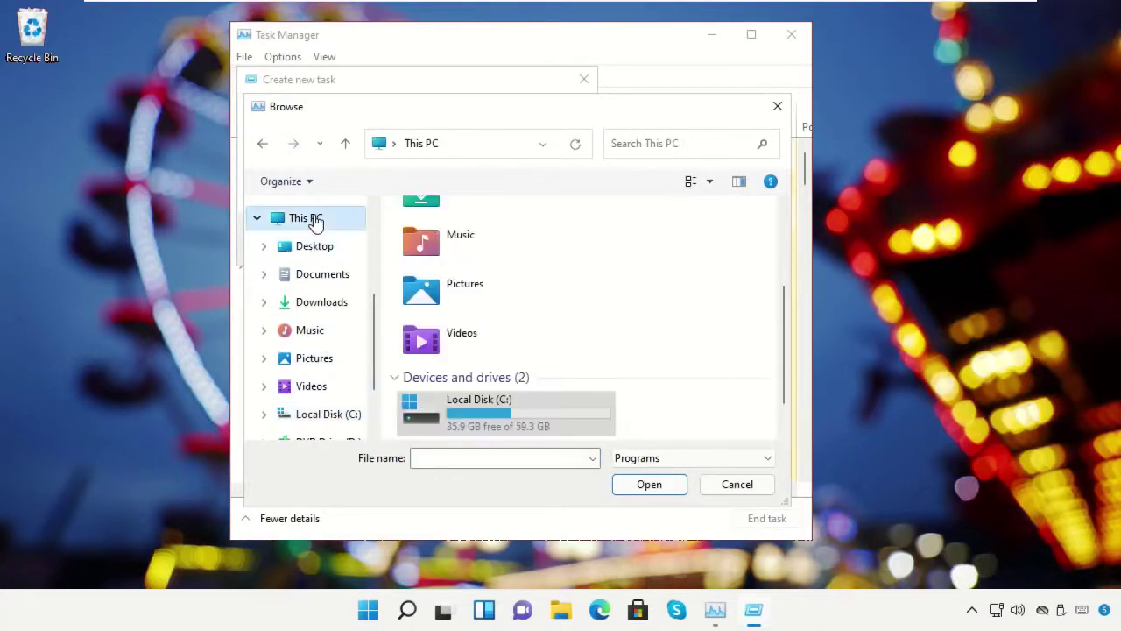
pyautogui.doubleClick(478, 408)
pyautogui.scroll(-1, 480, 372)
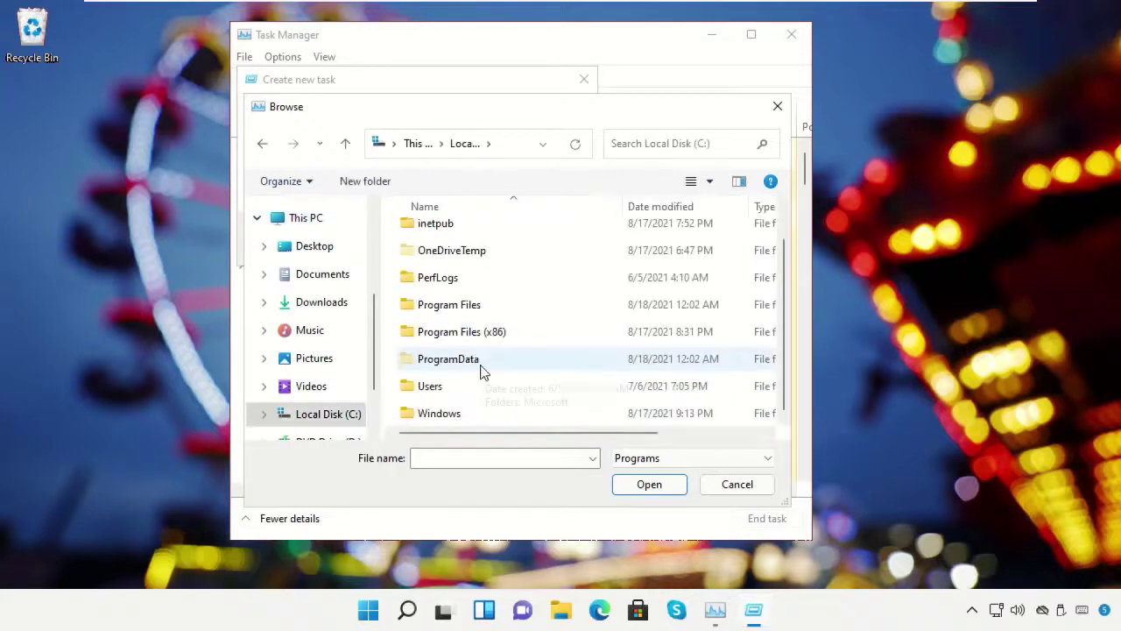
pyautogui.click(464, 414)
pyautogui.doubleClick(464, 414)
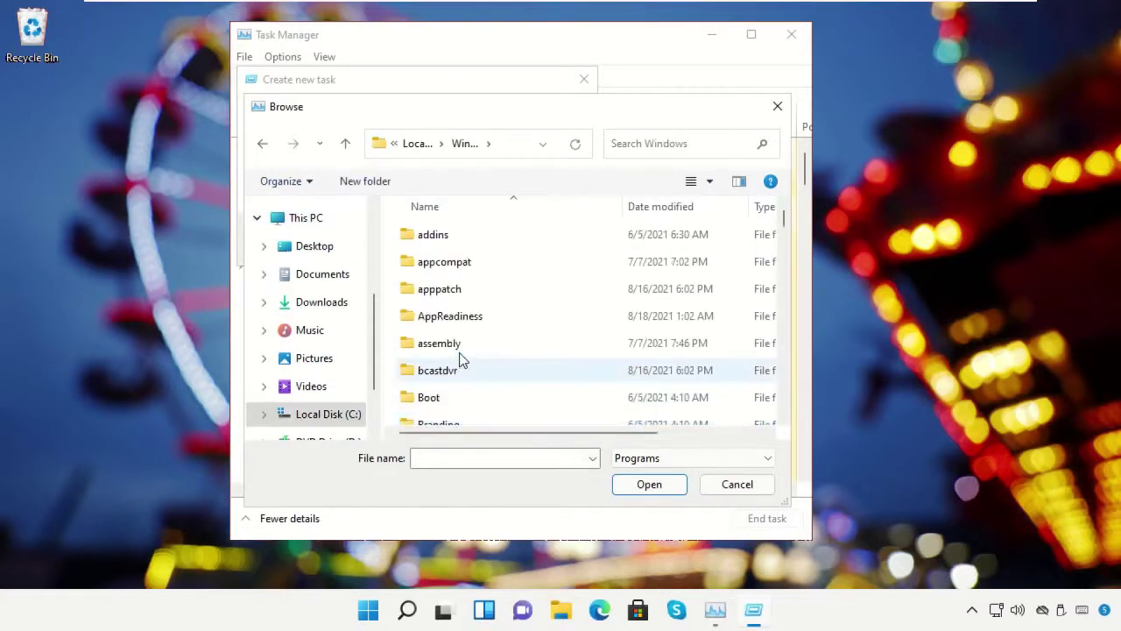
# Step: Open the System32 folder inside the Windows folder
pyautogui.scroll(-3, 461, 356)
pyautogui.scroll(-9, 460, 355)
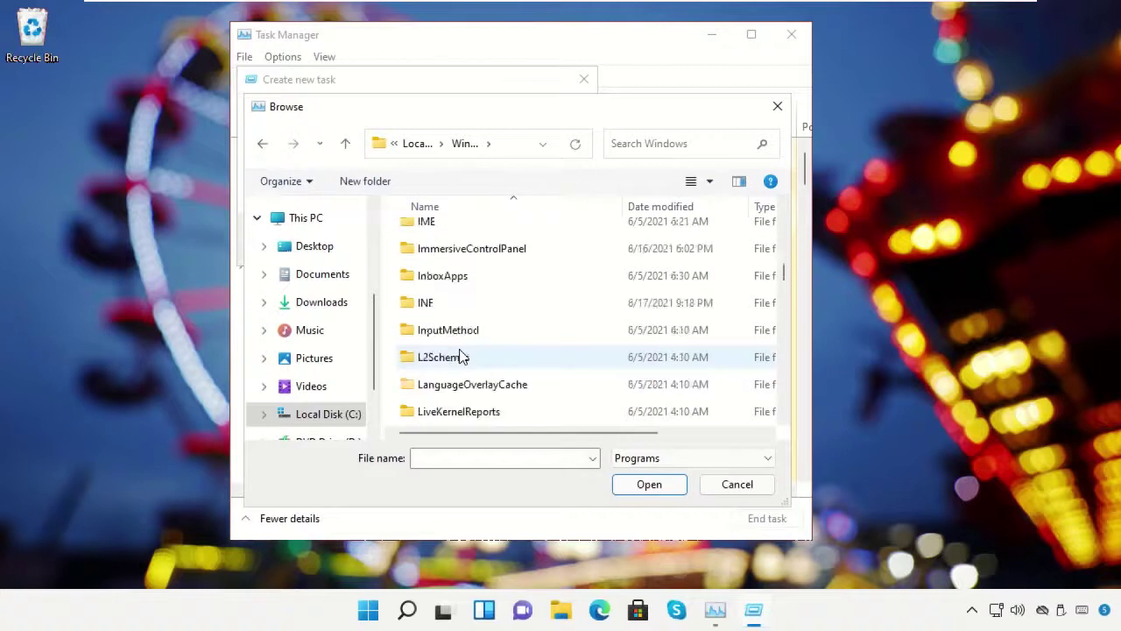
pyautogui.scroll(-7, 462, 357)
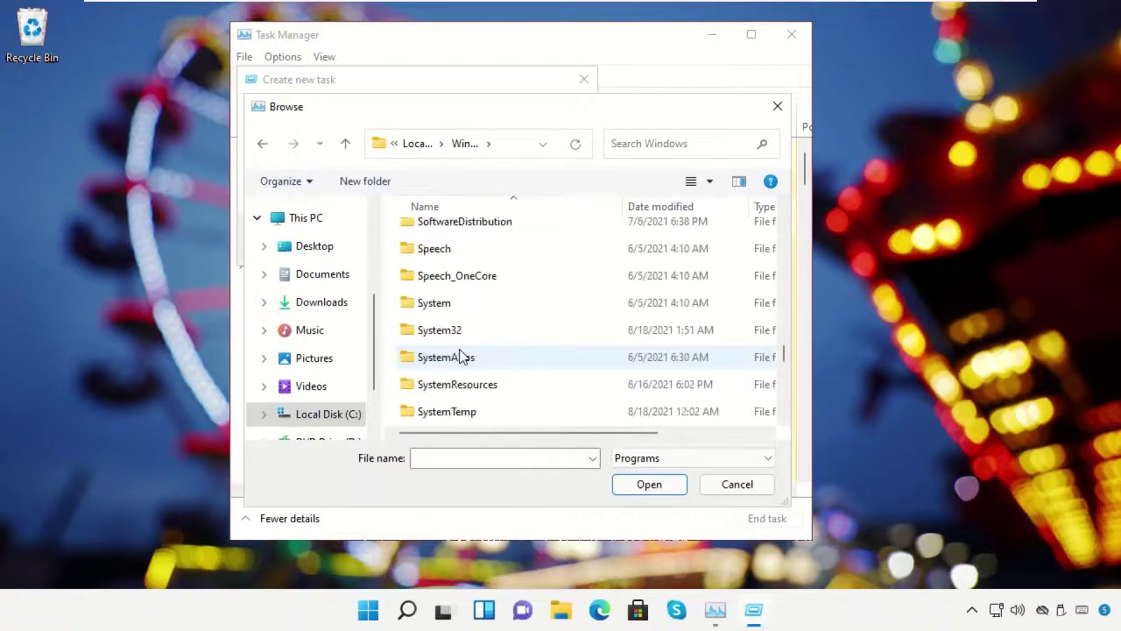
pyautogui.click(470, 338)
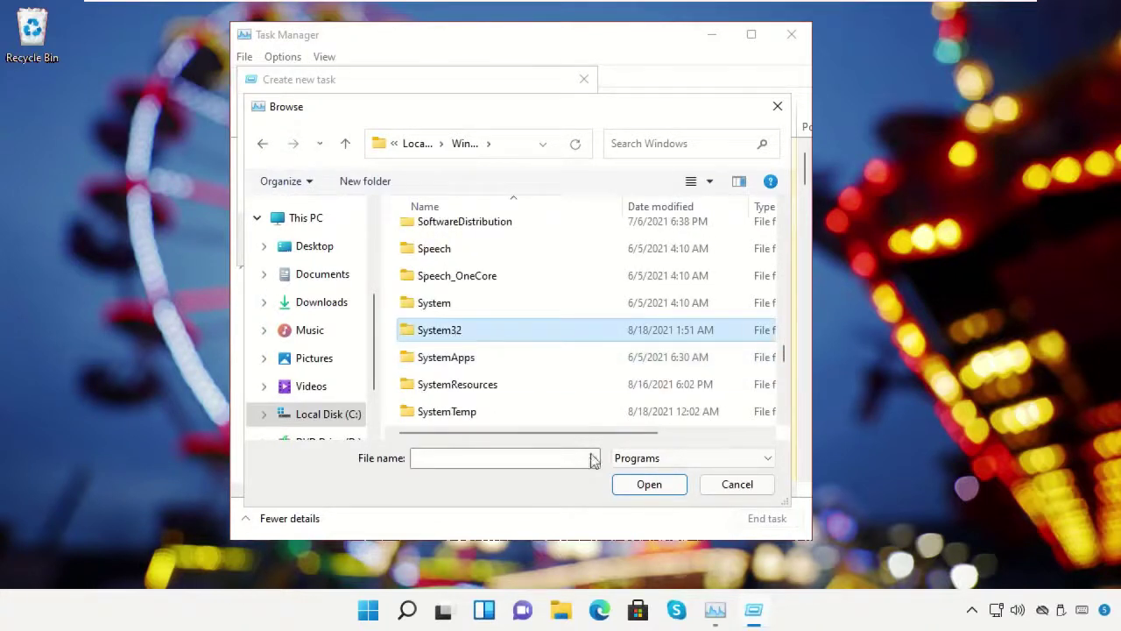
pyautogui.click(649, 485)
# Step: Find the cmd program in System32 and choose it as the program for the new task
pyautogui.click(473, 366)
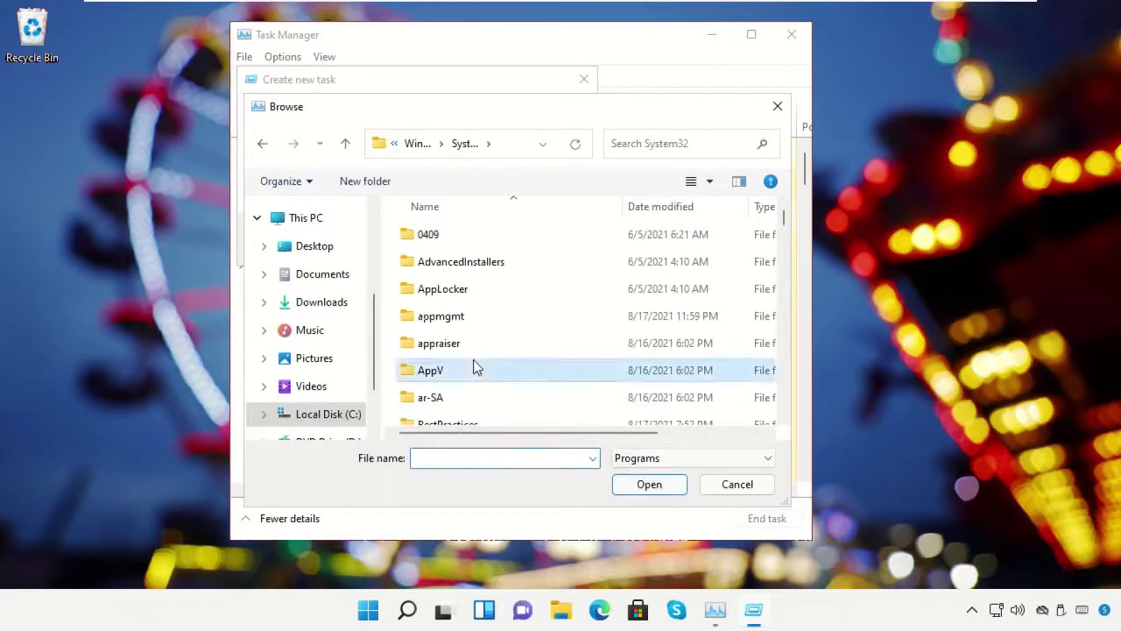
pyautogui.write('cs')
pyautogui.write('change')
pyautogui.scroll(-5, 476, 366)
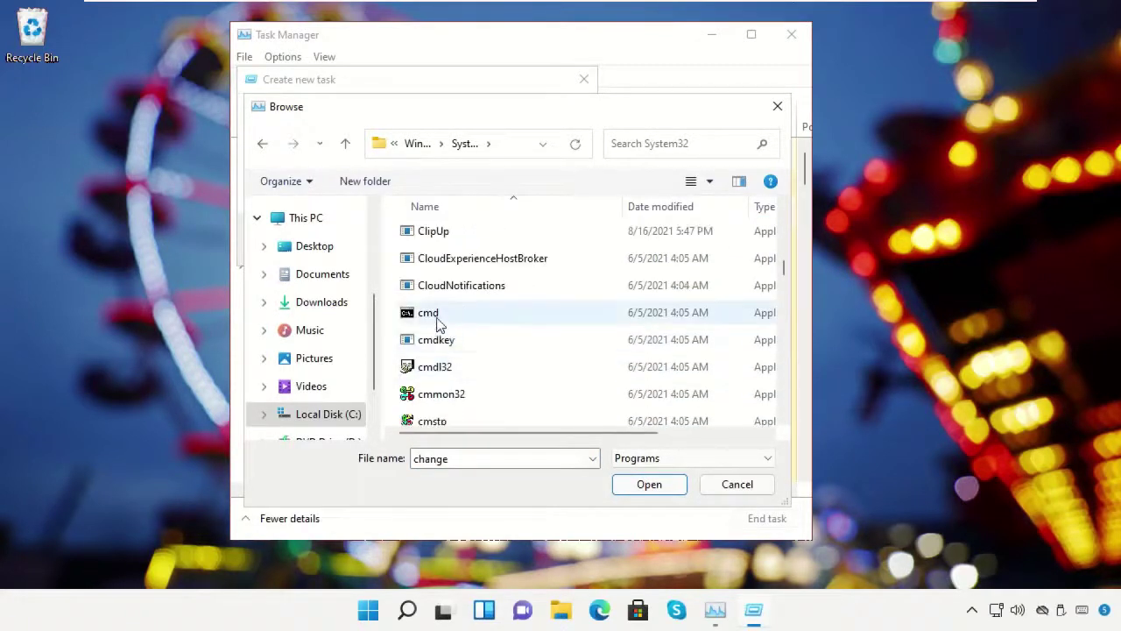
pyautogui.click(435, 317)
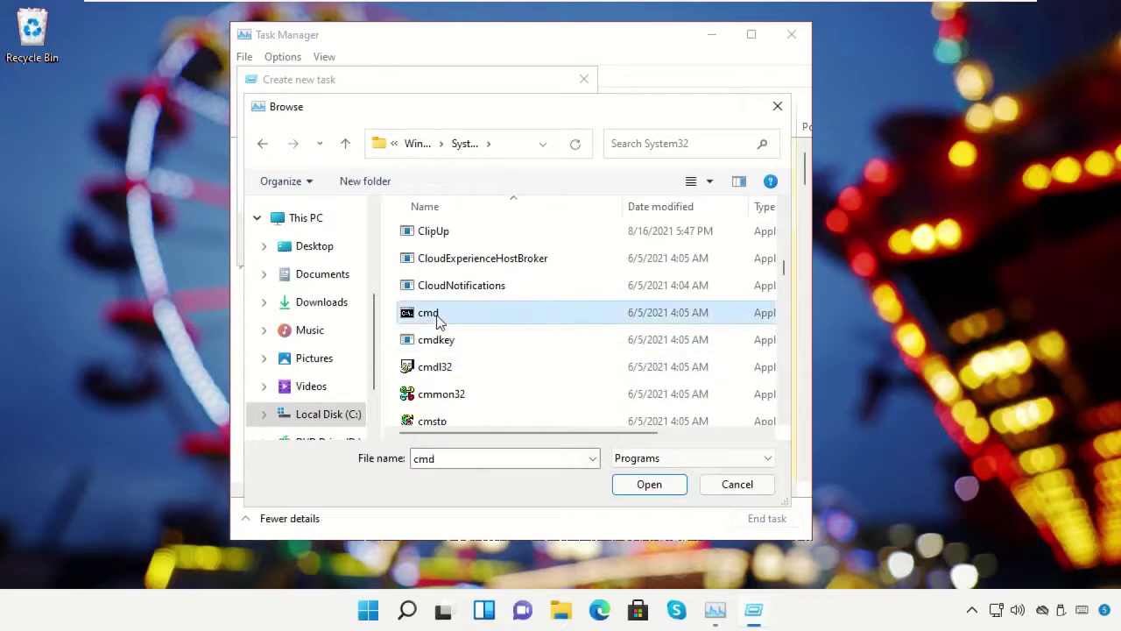
pyautogui.click(646, 484)
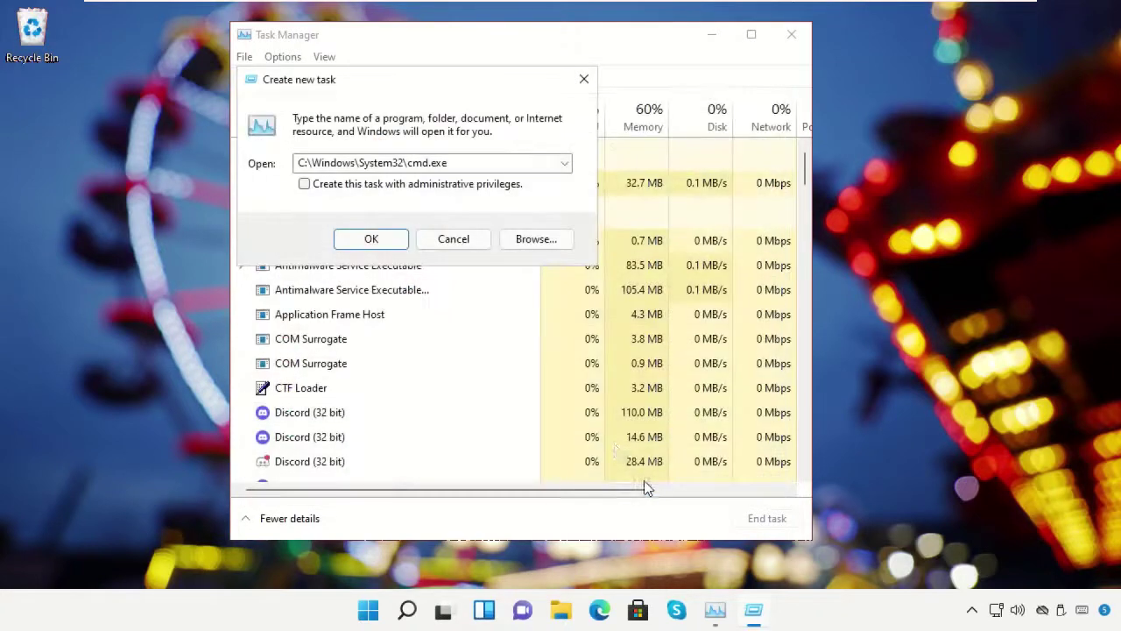
# Step: Start cmd.exe with administrative privileges and close Task Manager
pyautogui.click(304, 185)
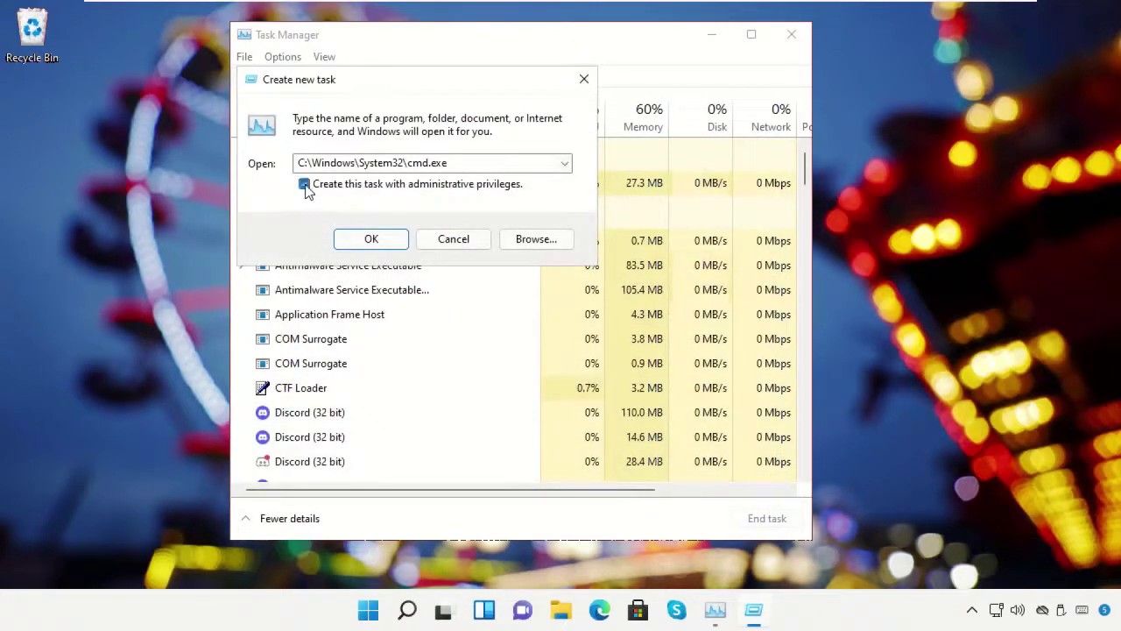
pyautogui.click(372, 241)
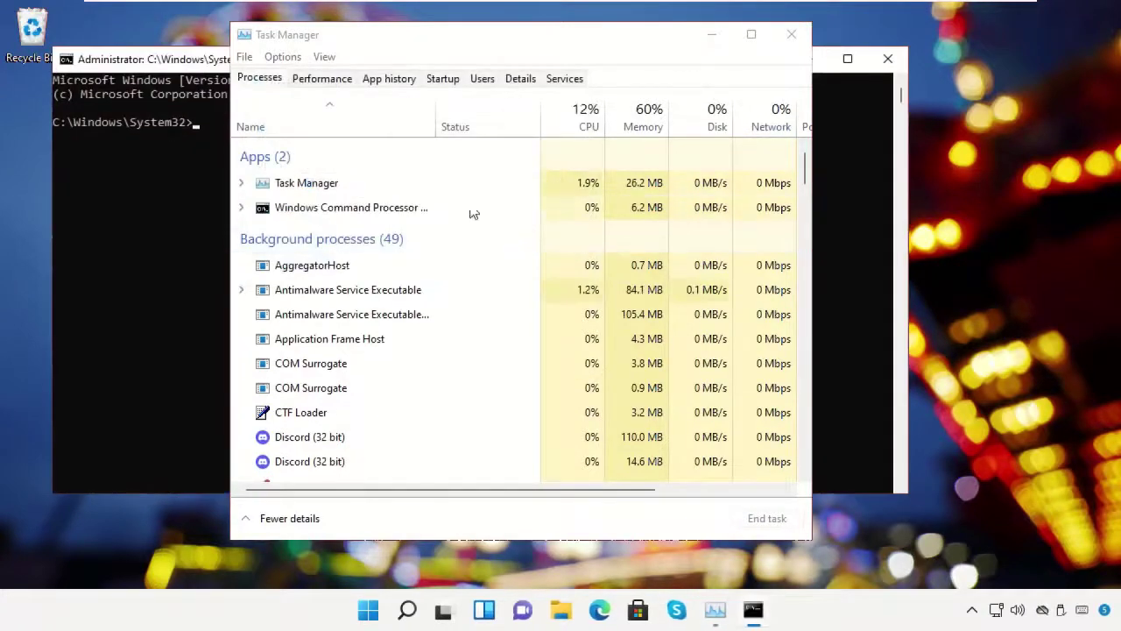
pyautogui.click(792, 36)
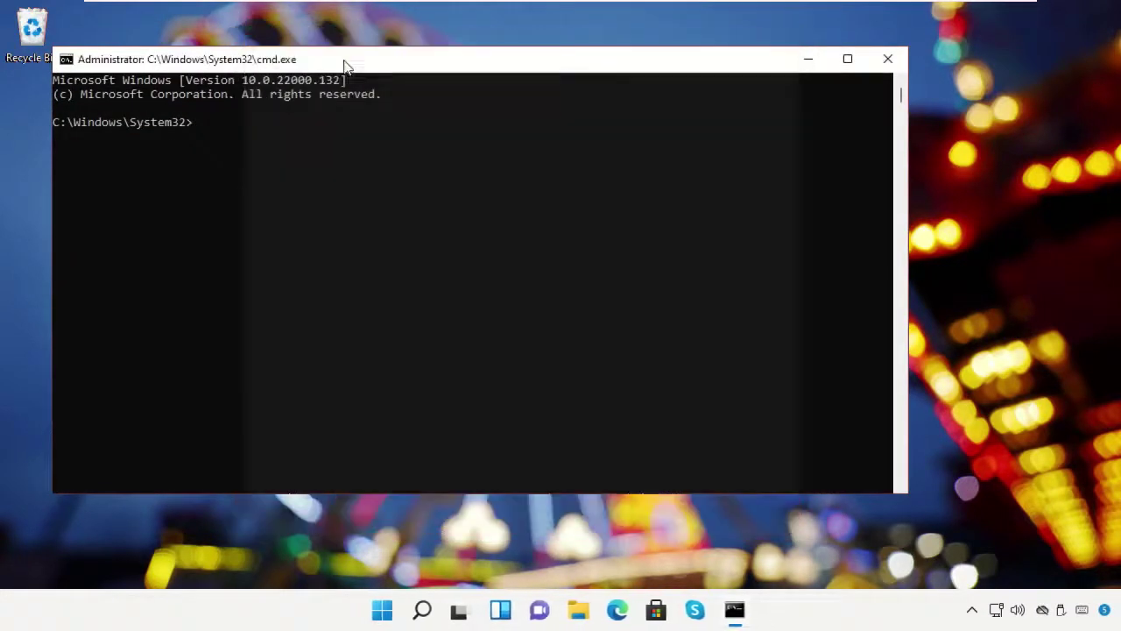
# Step: Shrink the command prompt window, run gpupdate to refresh the policies, and close the command prompt
pyautogui.moveTo(52, 46); pyautogui.dragTo(265, 120)
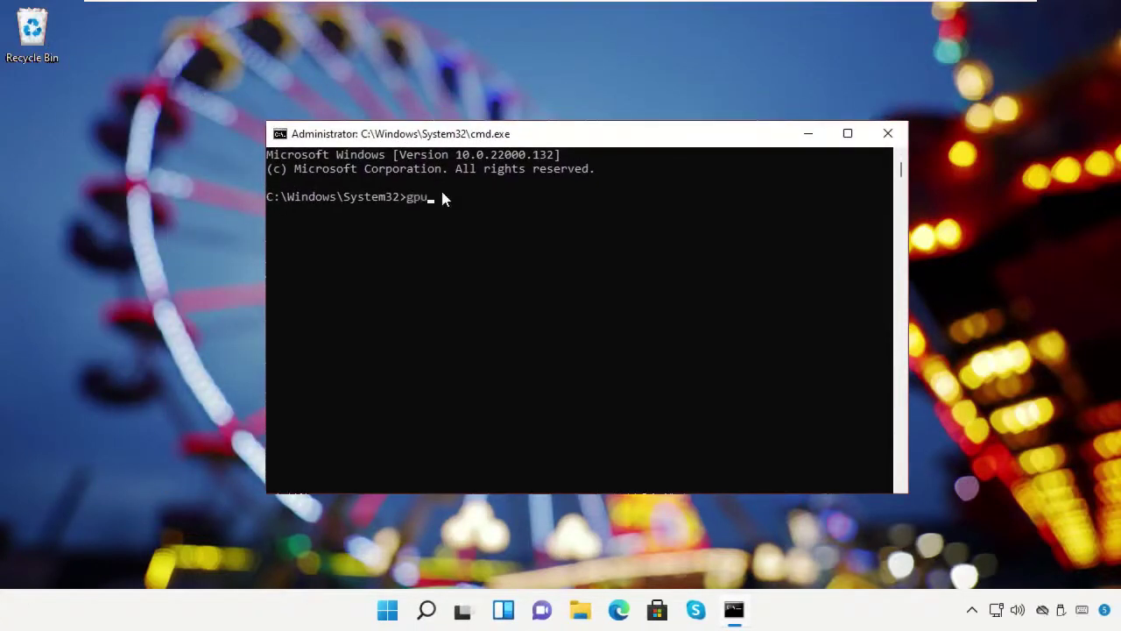
pyautogui.write('date')
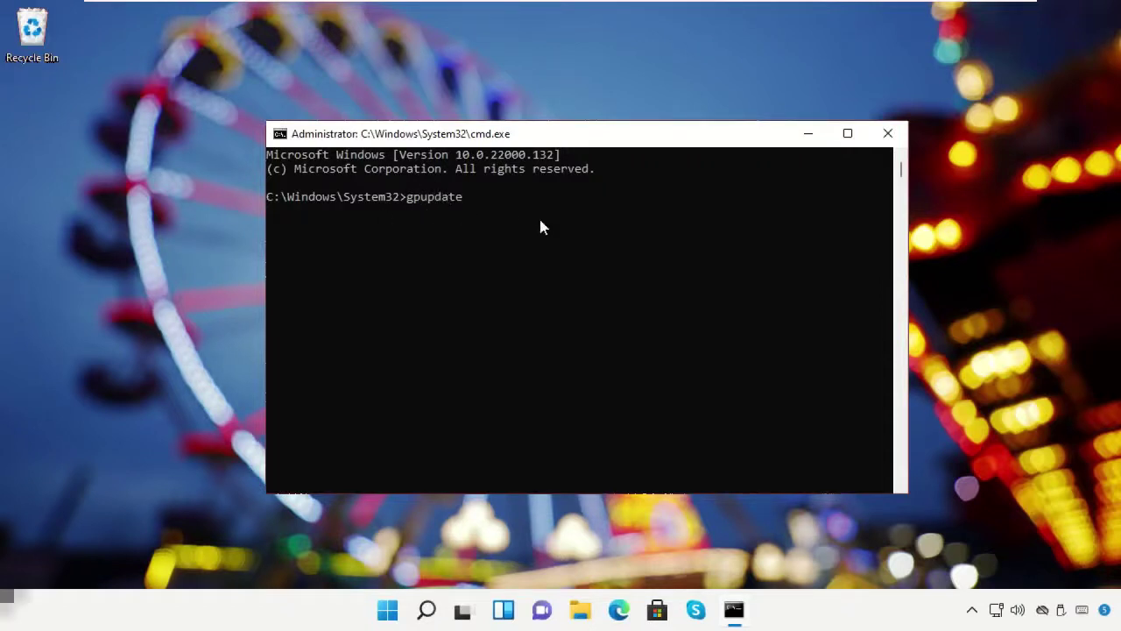
pyautogui.press('Return')
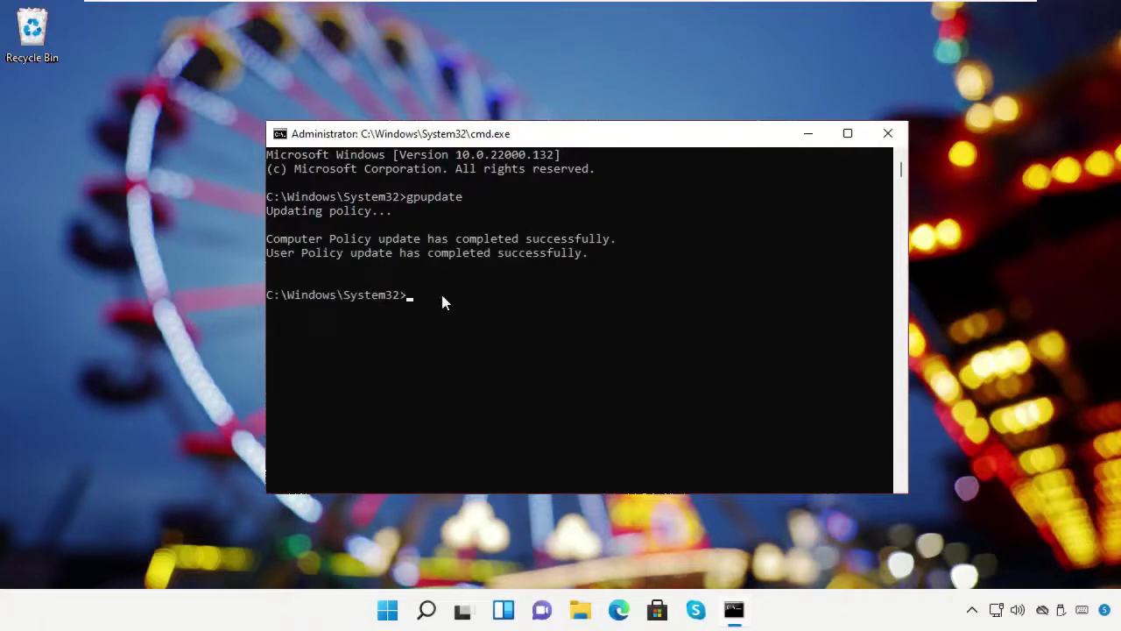
pyautogui.press('Return')
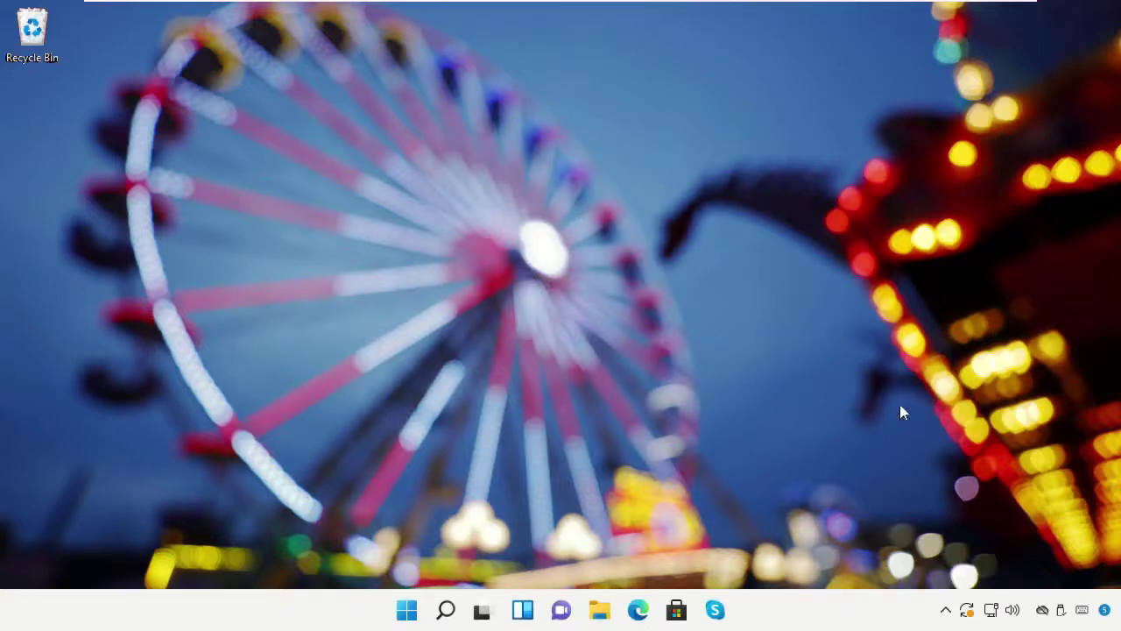
# Step: Switch Set time automatically off and back on in the Date & time settings, and close Settings
pyautogui.rightClick(1105, 610)
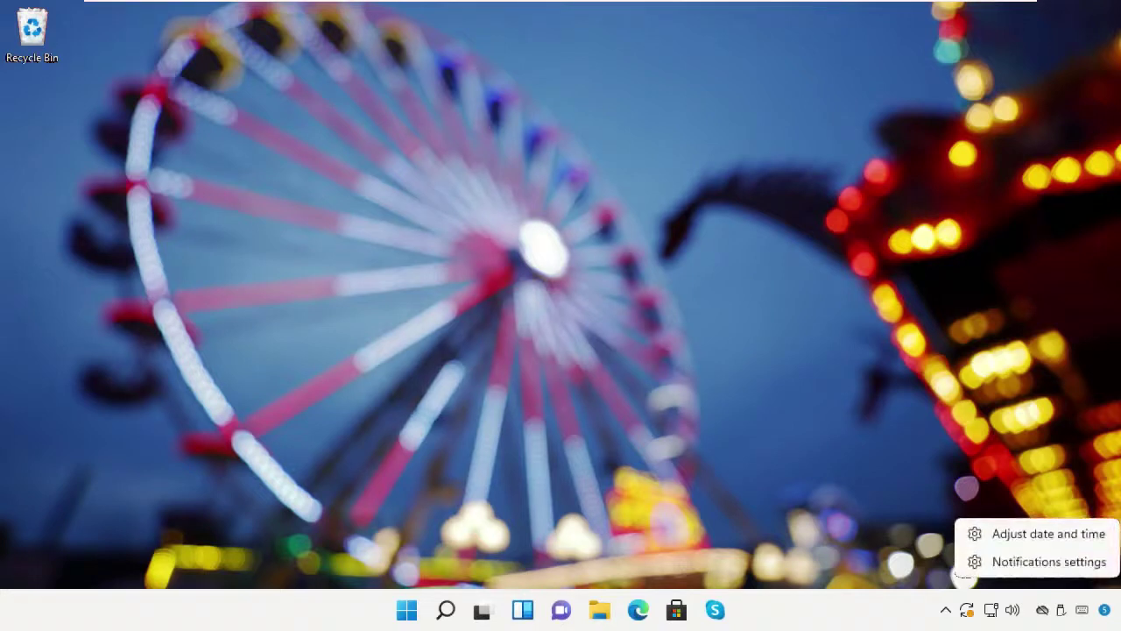
pyautogui.click(1040, 531)
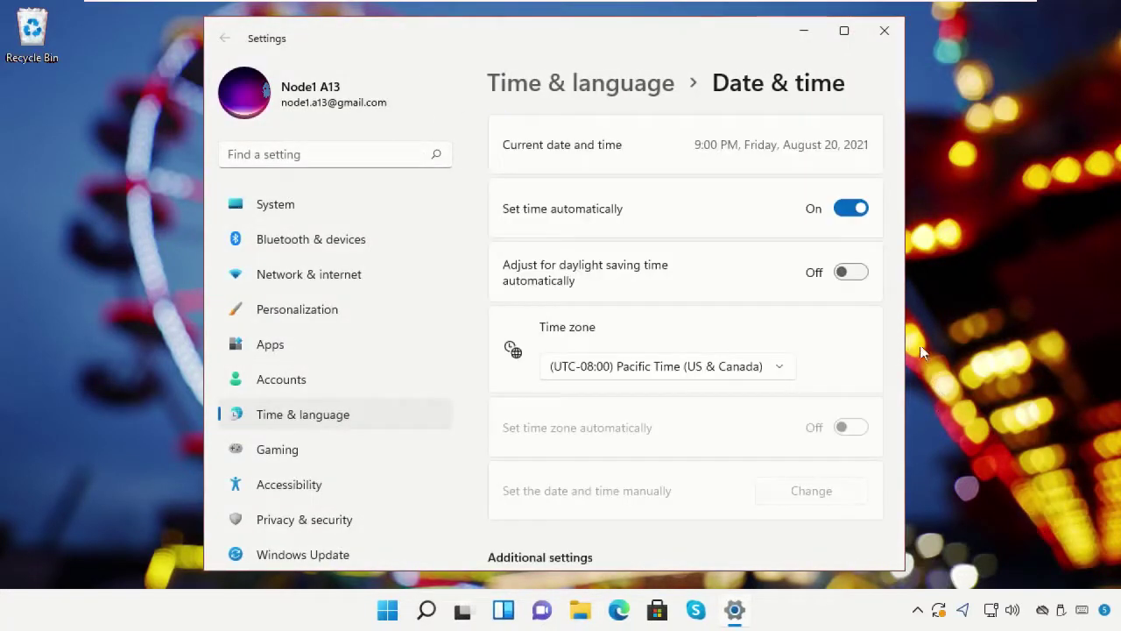
pyautogui.click(848, 212)
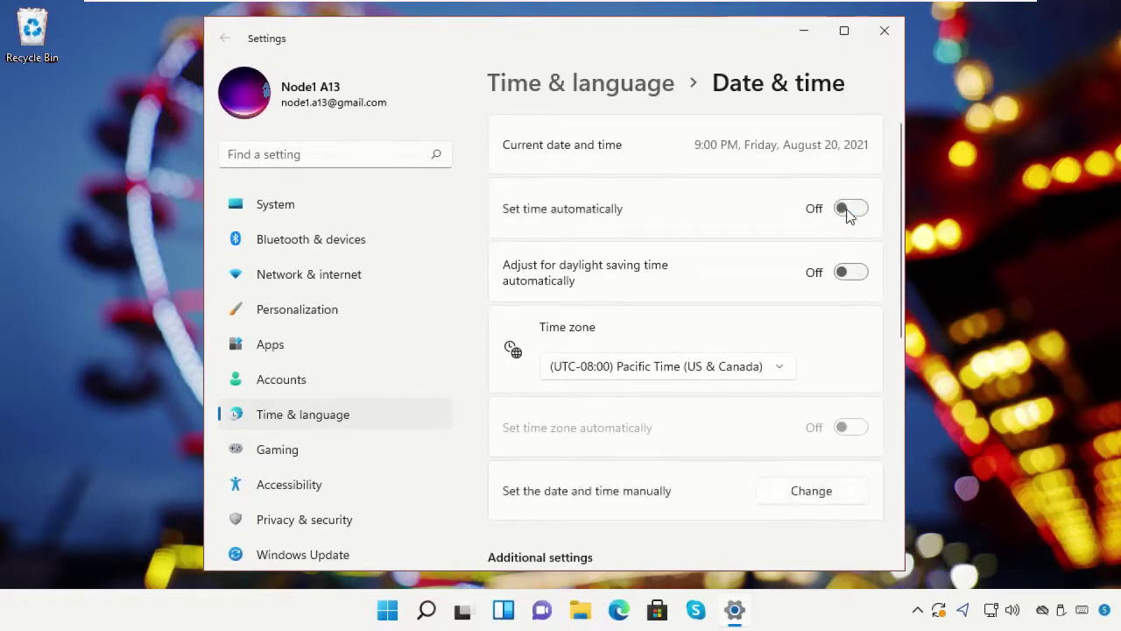
pyautogui.click(861, 212)
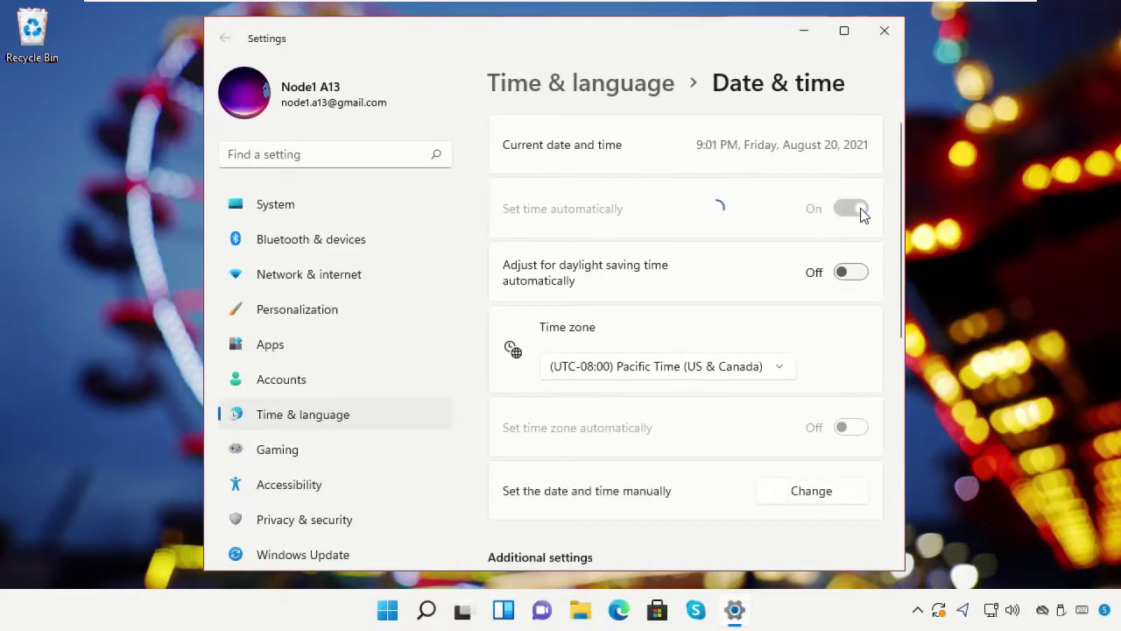
pyautogui.click(883, 30)
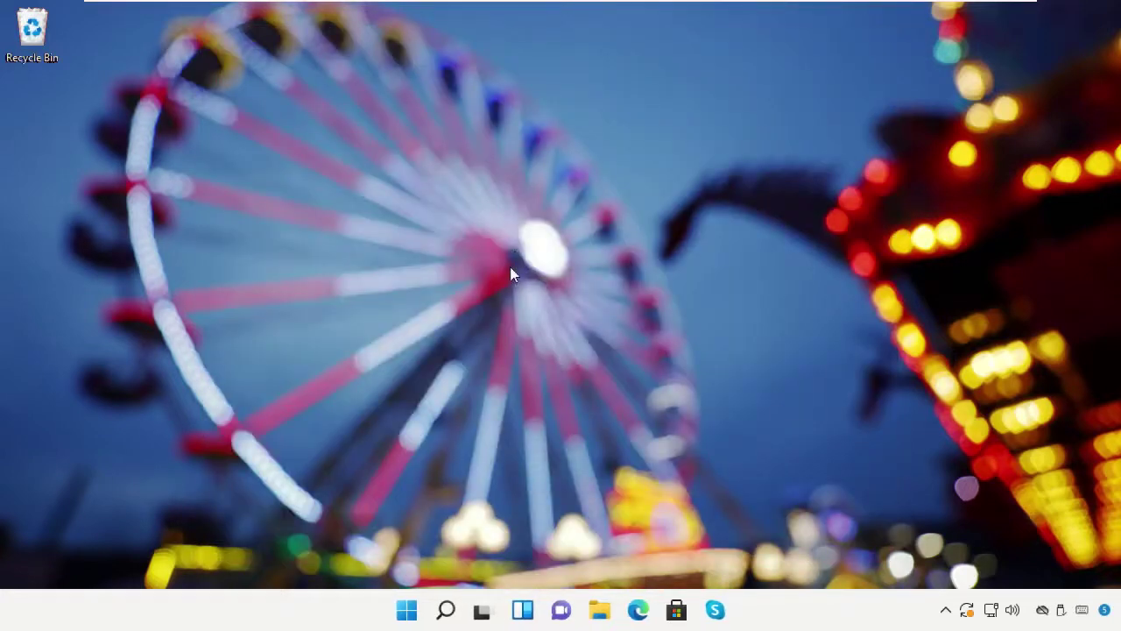
# Step: Find and open Control Panel, and bring up Internet Options from the Network and Internet category
pyautogui.click(447, 610)
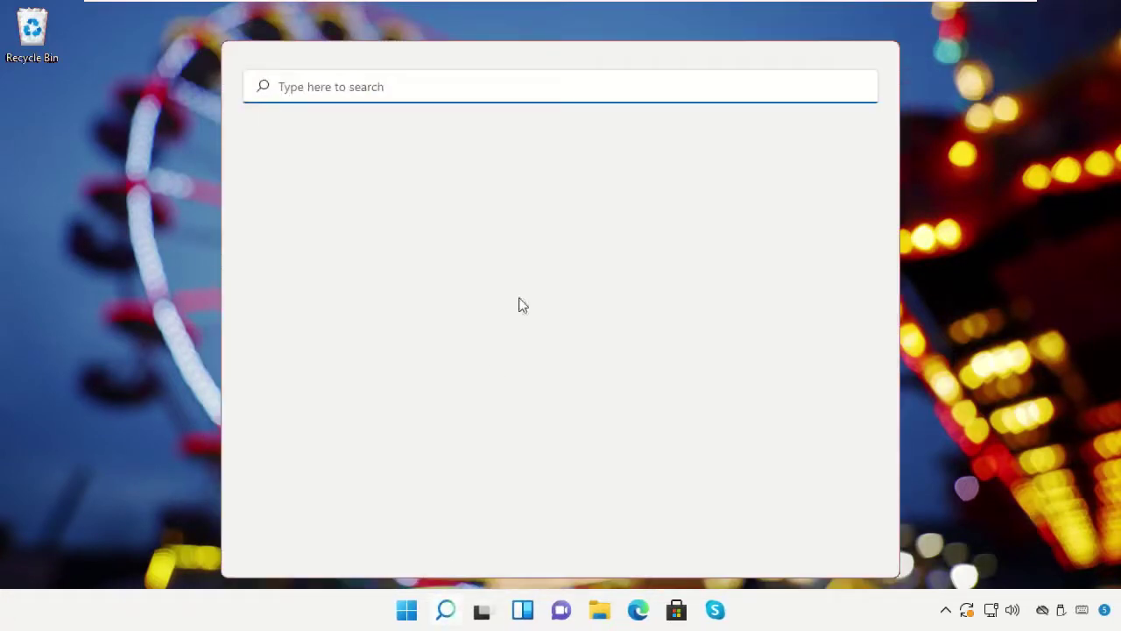
pyautogui.write('control panel')
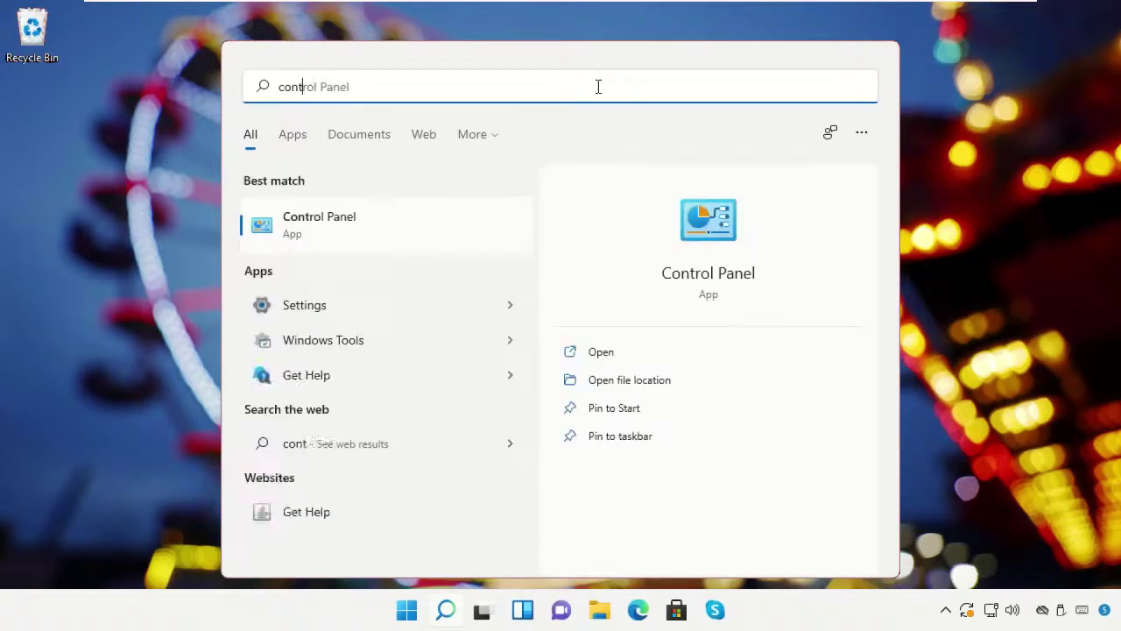
pyautogui.click(458, 229)
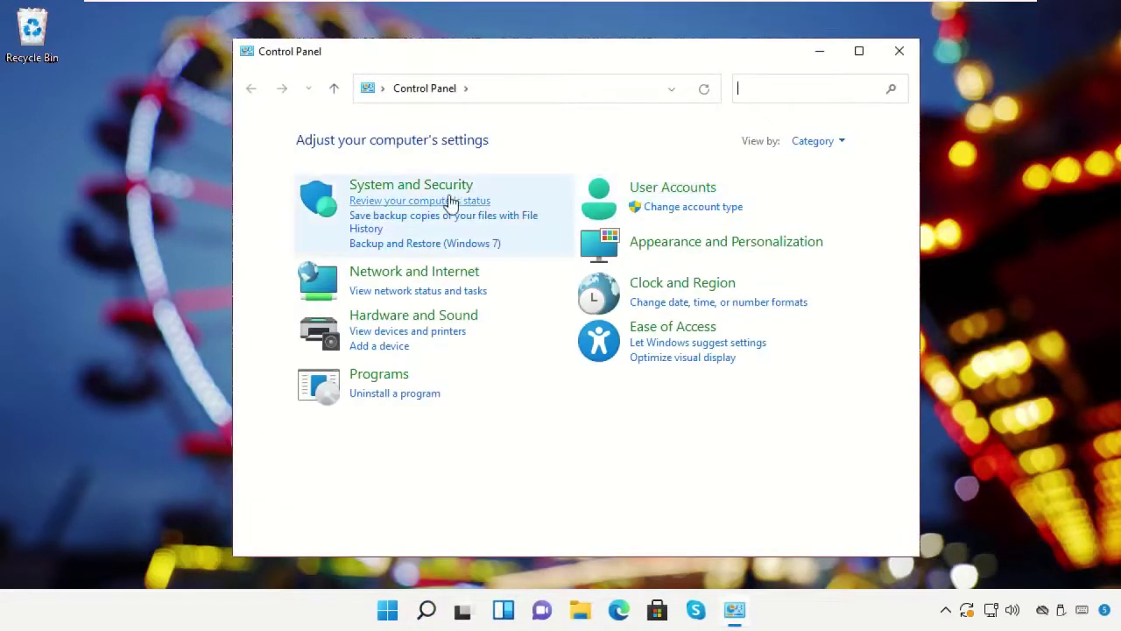
pyautogui.click(415, 273)
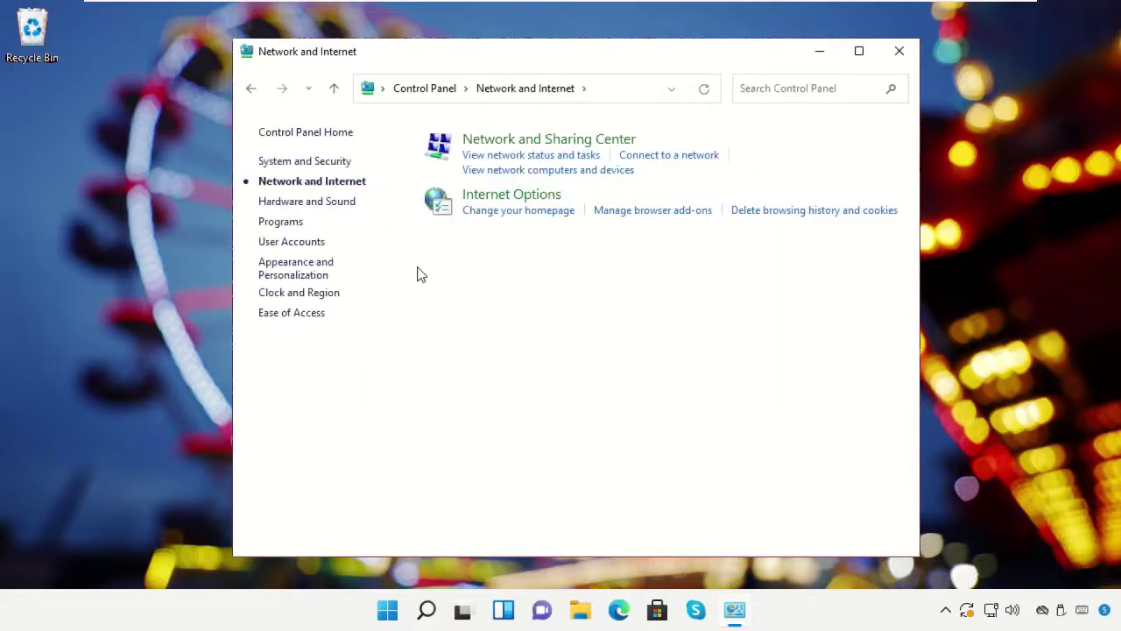
pyautogui.click(487, 200)
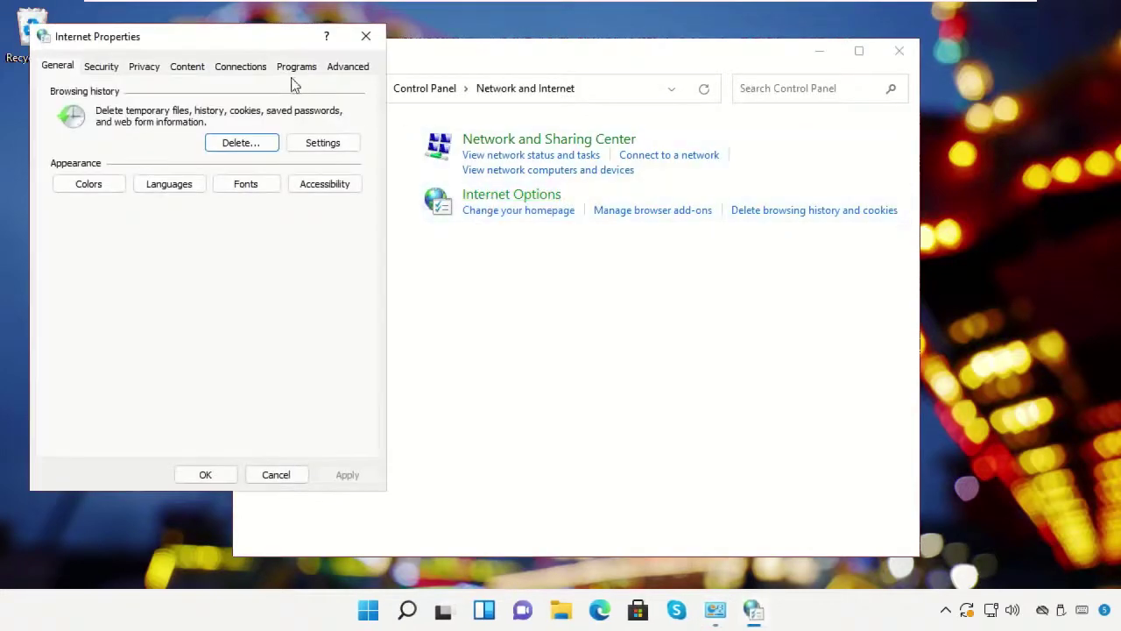
# Step: Restore the advanced settings in Internet Properties, apply and accept the change, and close Control Panel
pyautogui.moveTo(267, 42); pyautogui.dragTo(651, 57)
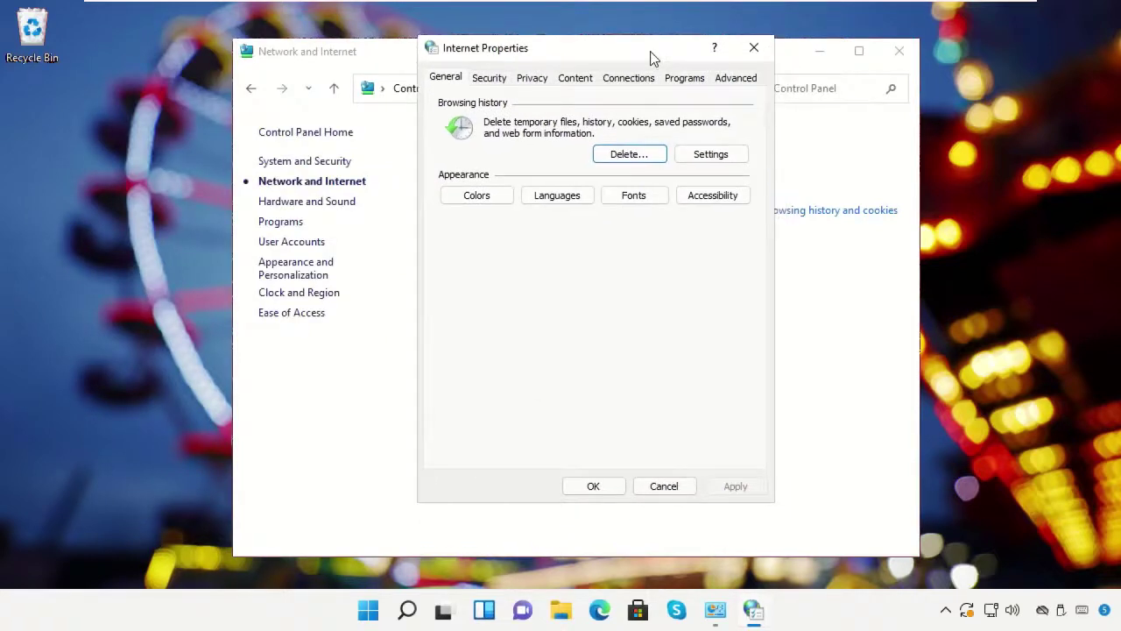
pyautogui.click(726, 83)
pyautogui.click(635, 429)
pyautogui.click(736, 486)
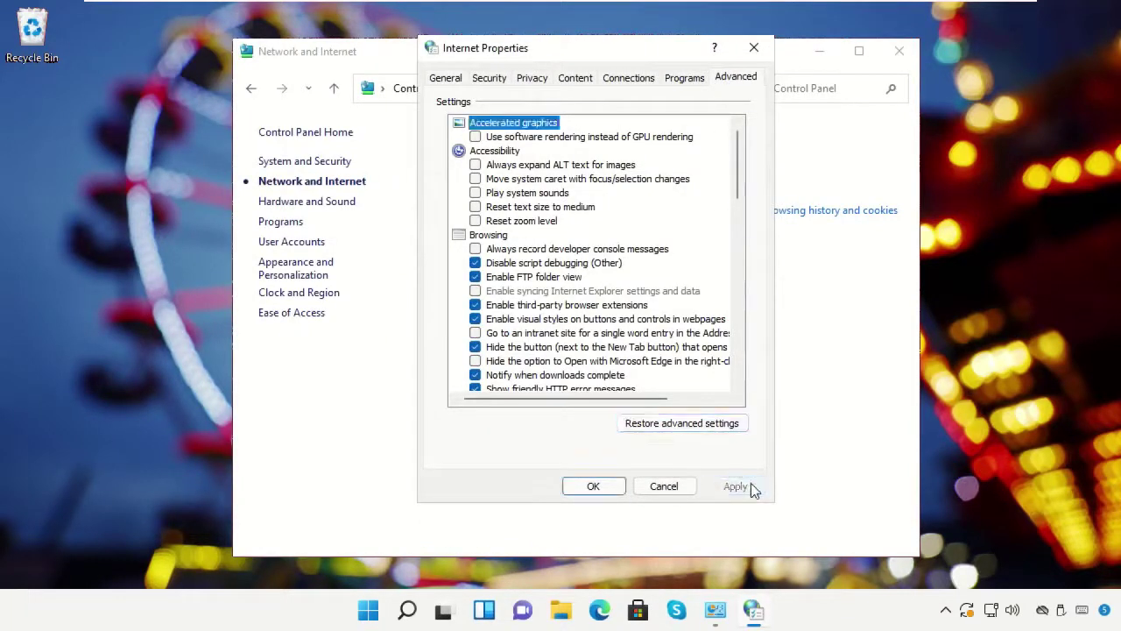
pyautogui.click(594, 487)
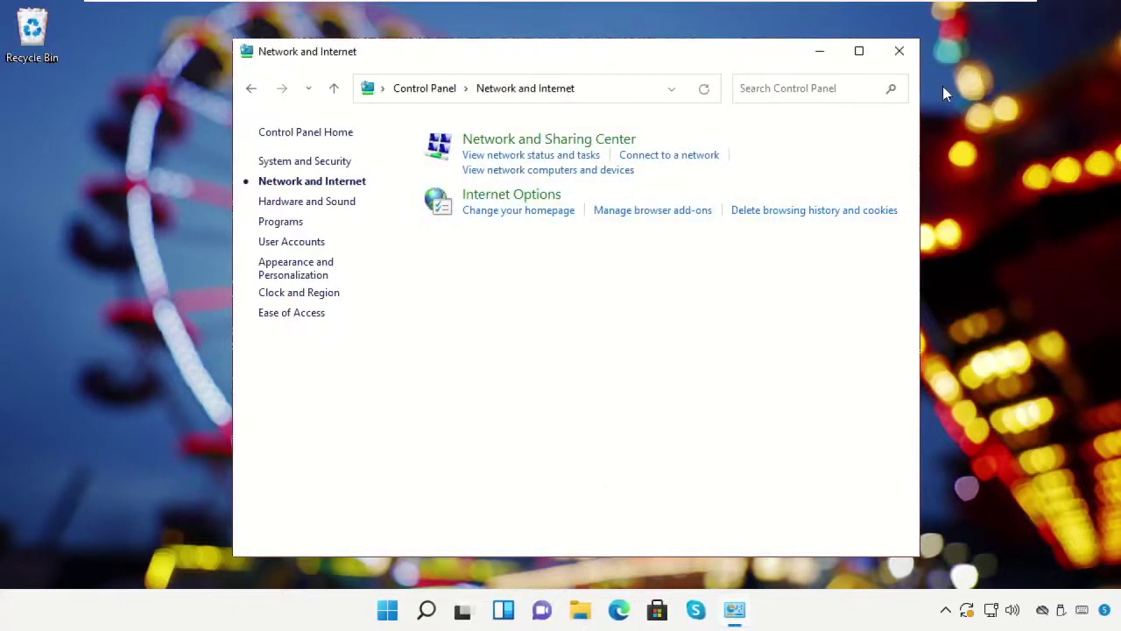
pyautogui.click(900, 52)
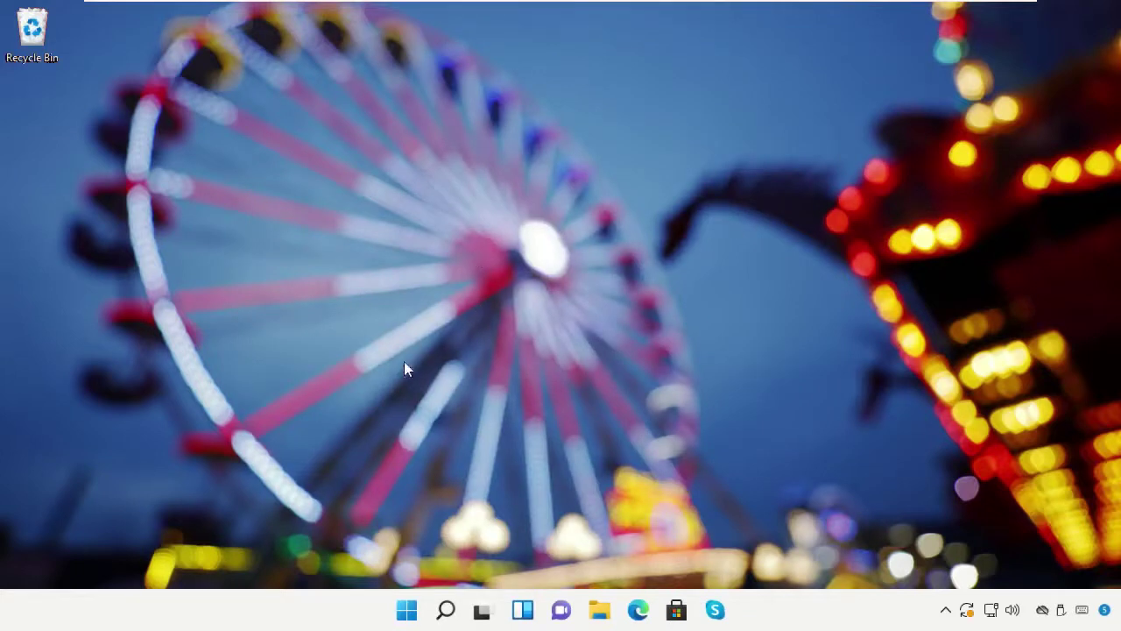
# Step: Find and open Services, and bring up the properties of the Windows Time service
pyautogui.click(445, 609)
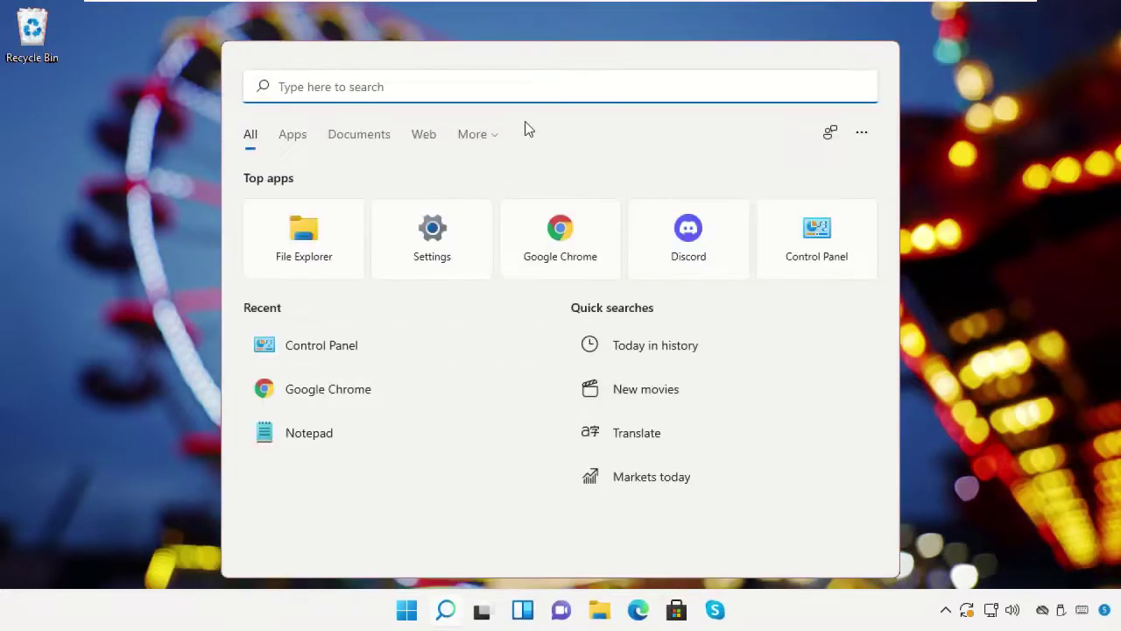
pyautogui.write('Services')
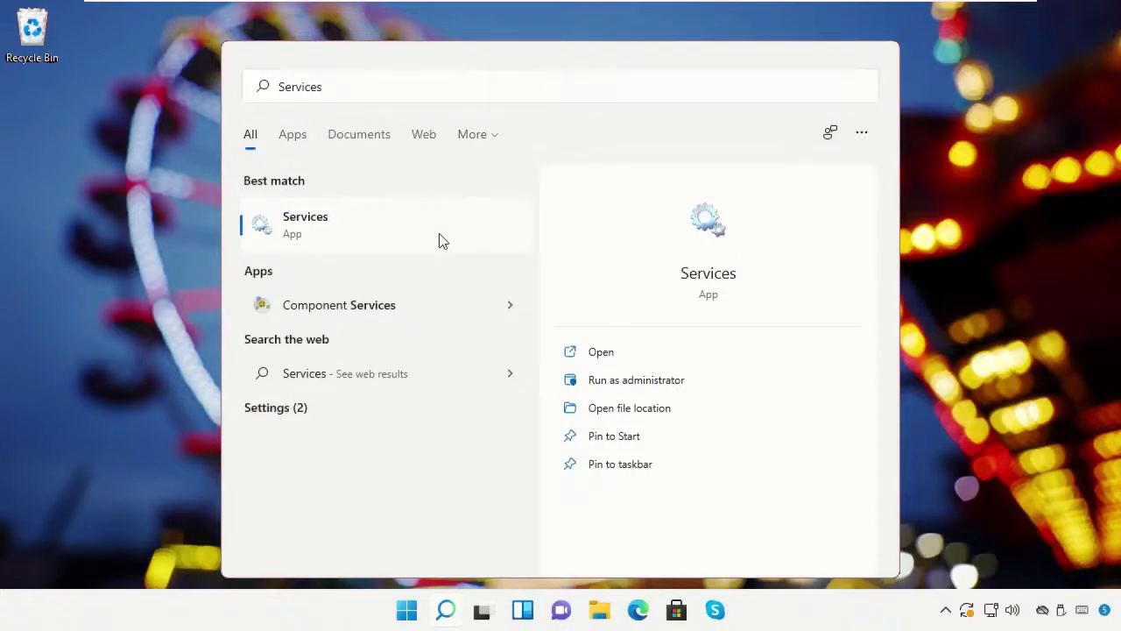
pyautogui.click(439, 233)
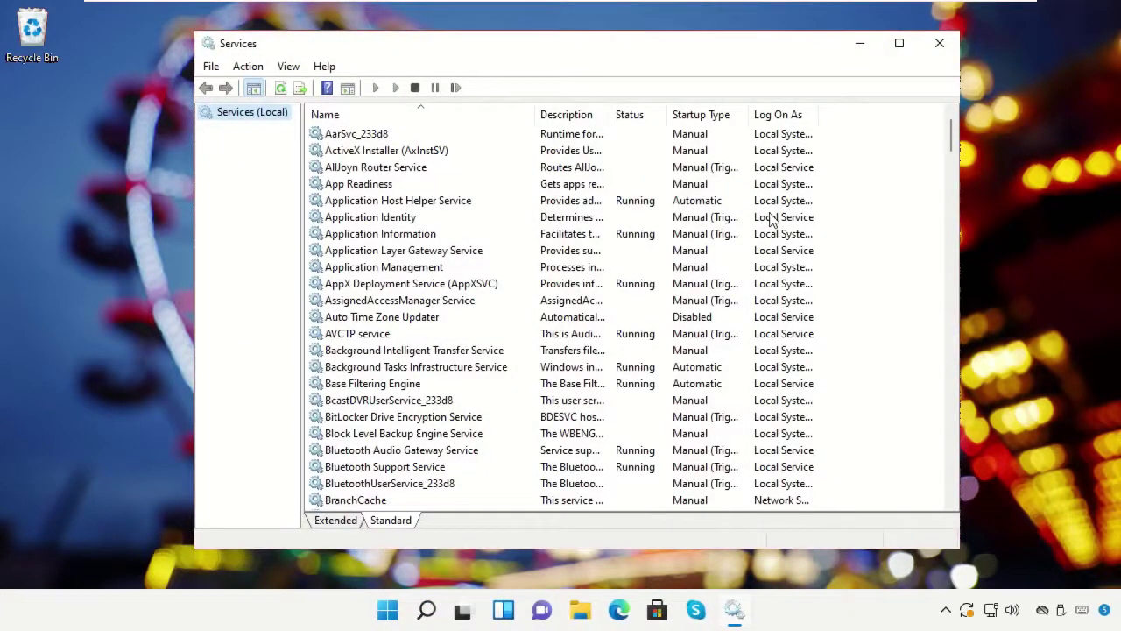
pyautogui.scroll(-20, 771, 219)
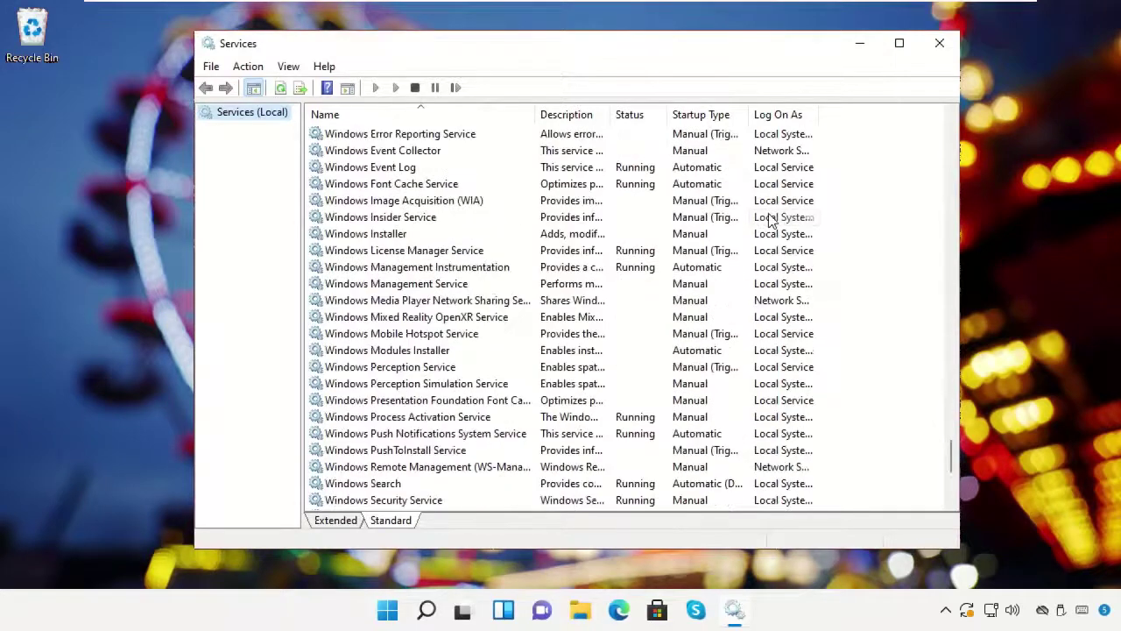
pyautogui.scroll(-3, 770, 219)
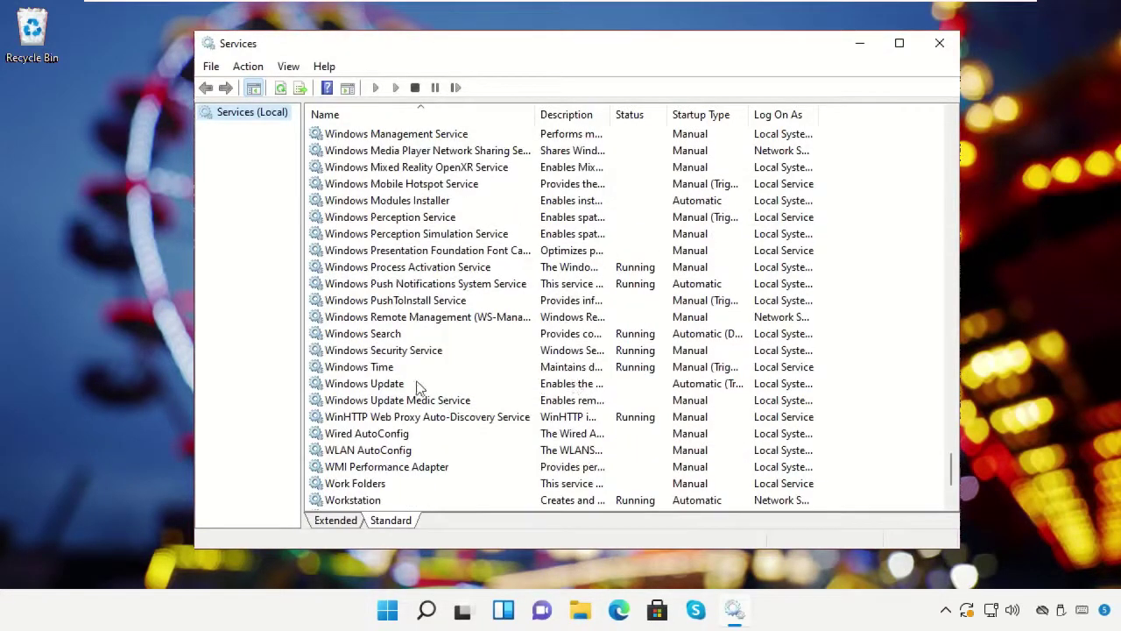
pyautogui.click(388, 368)
pyautogui.rightClick(388, 373)
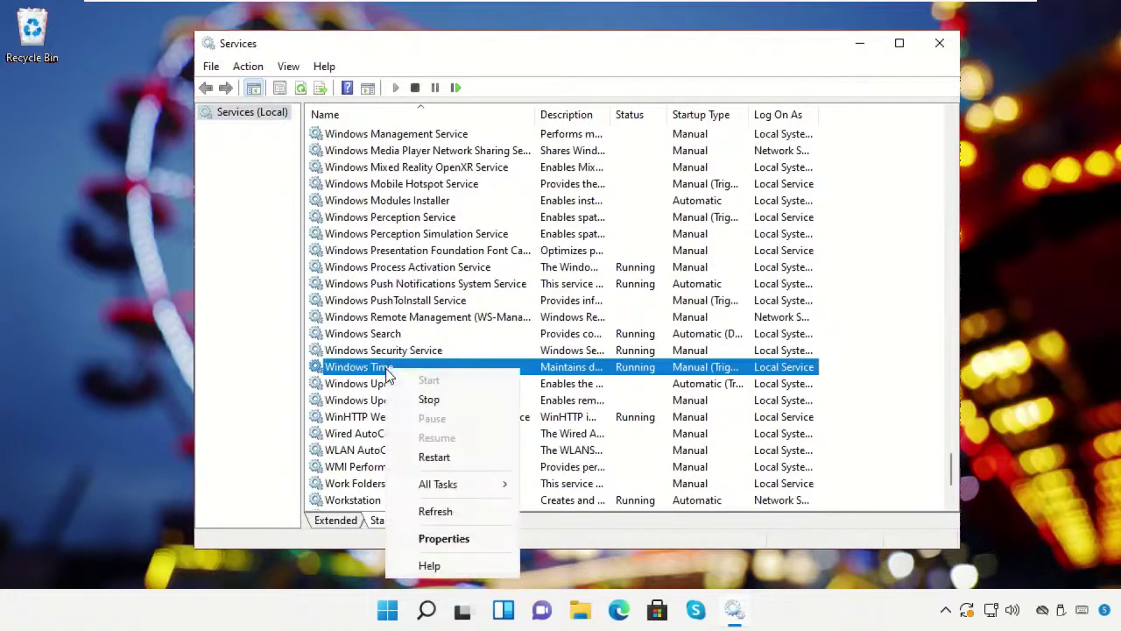
pyautogui.click(415, 541)
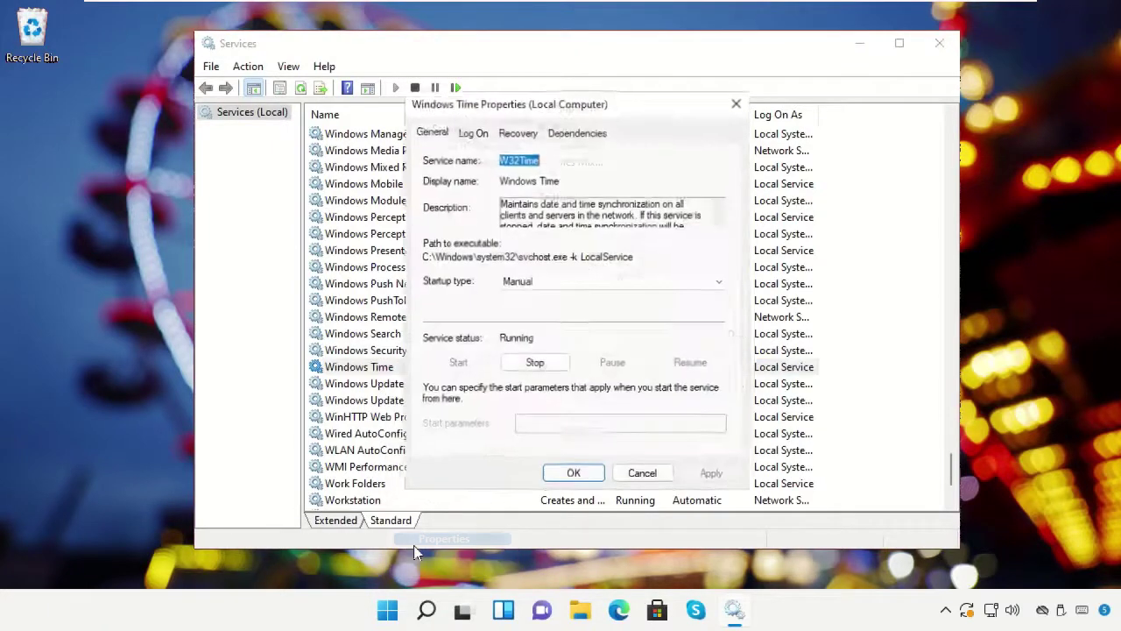
# Step: Set the Windows Time startup type to Automatic, apply and accept the change, and close Services
pyautogui.click(553, 280)
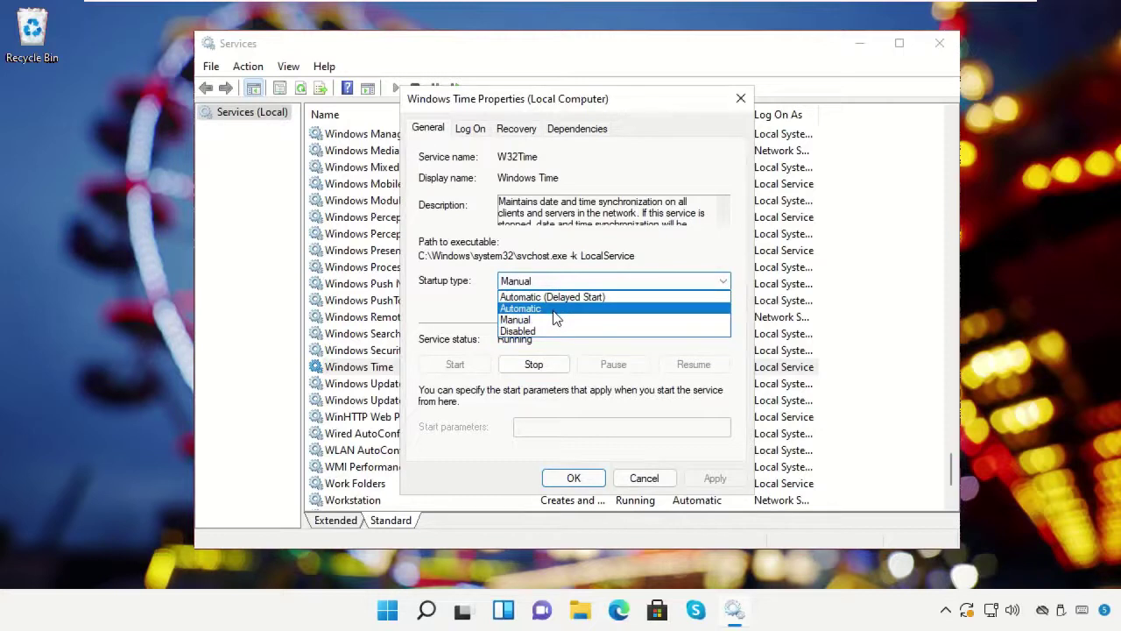
pyautogui.click(553, 310)
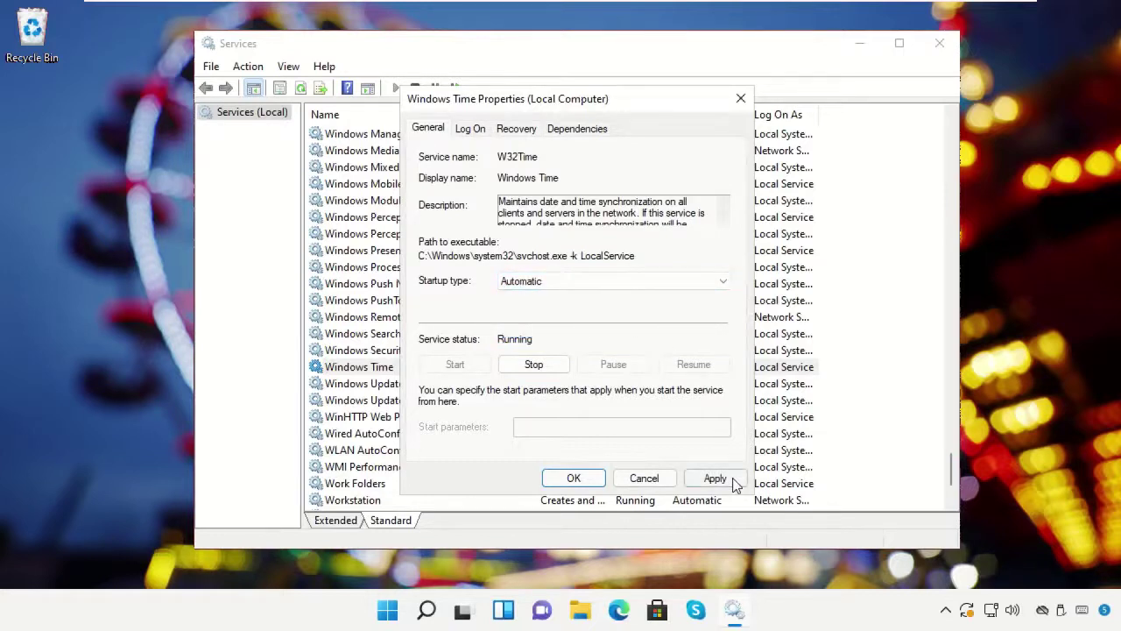
pyautogui.click(716, 479)
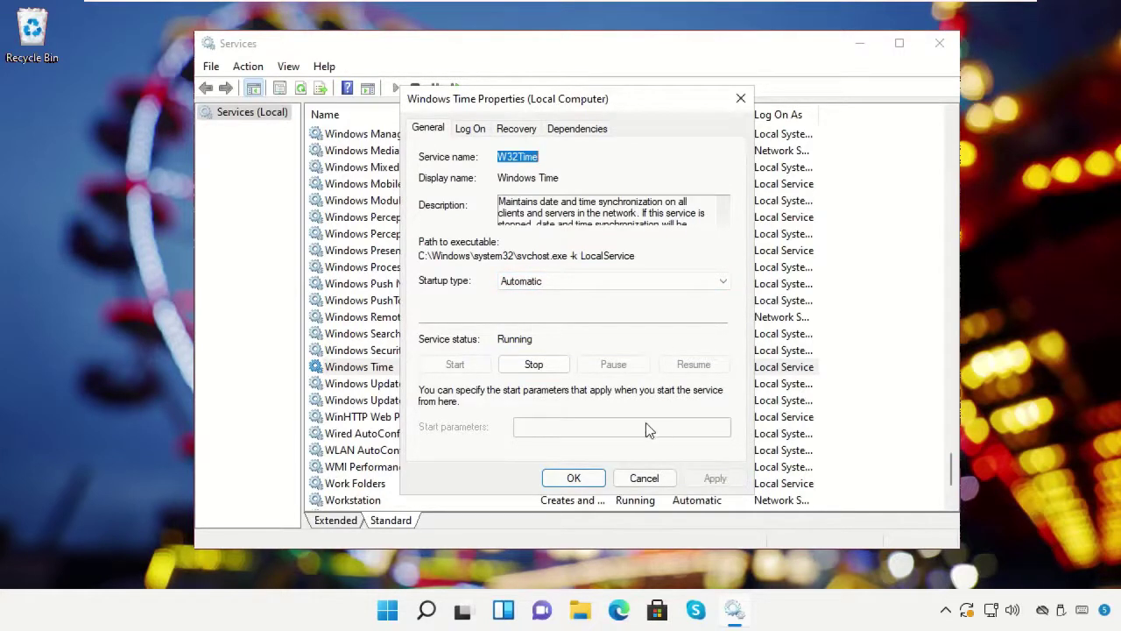
pyautogui.click(572, 479)
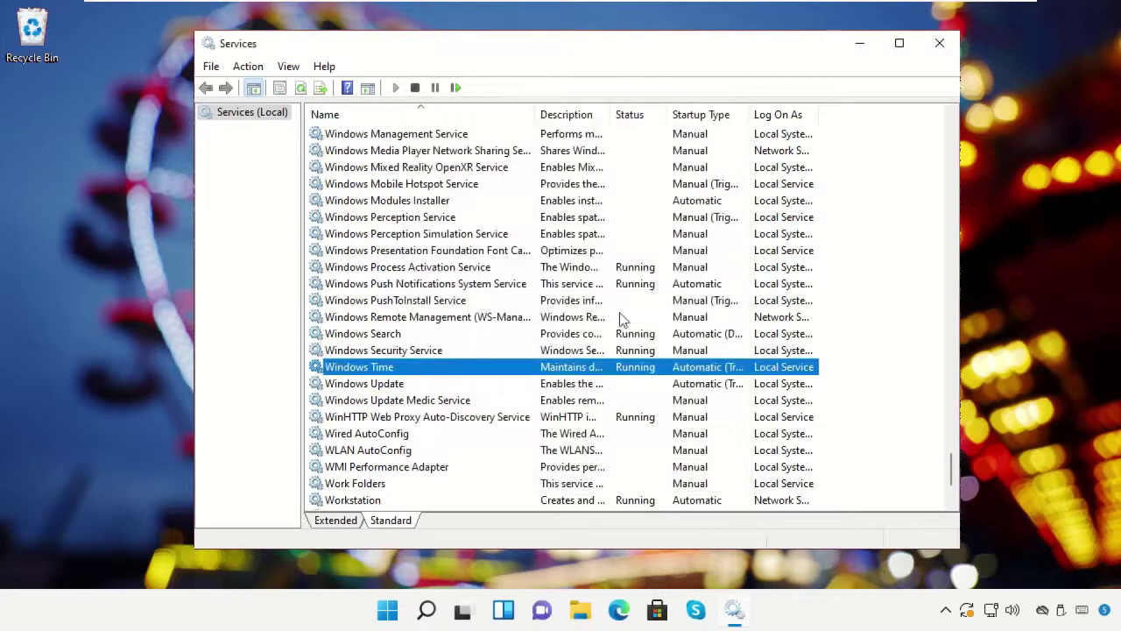
pyautogui.click(940, 44)
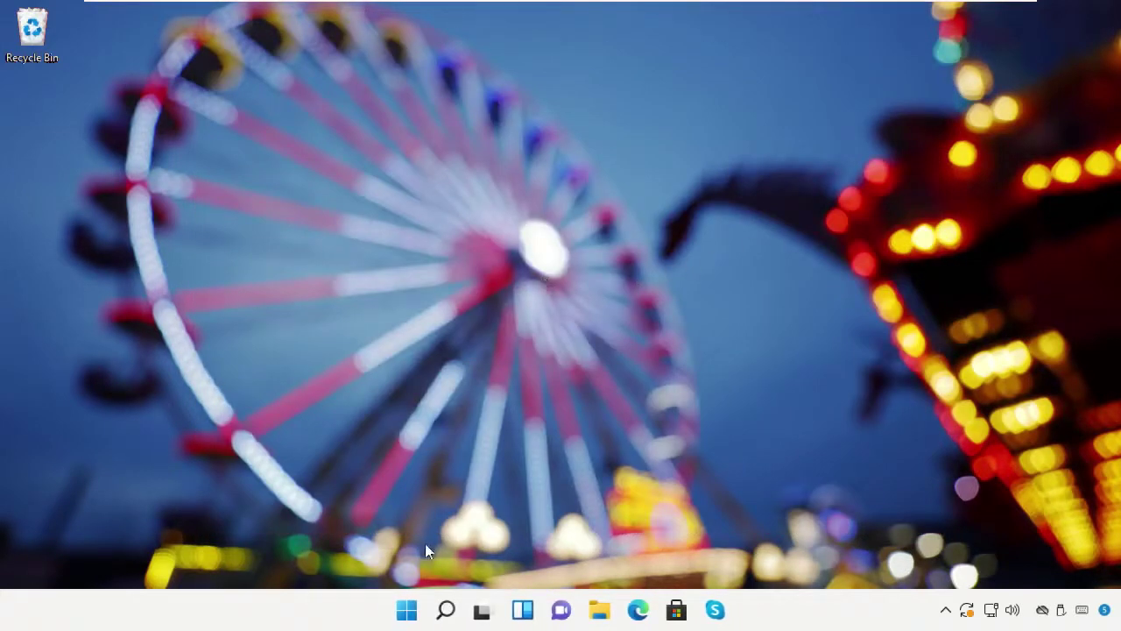
# Step: Open Control Panel again, bring up Internet Options under Network and Internet, and move the Internet Properties dialog over the Control Panel window
pyautogui.click(446, 608)
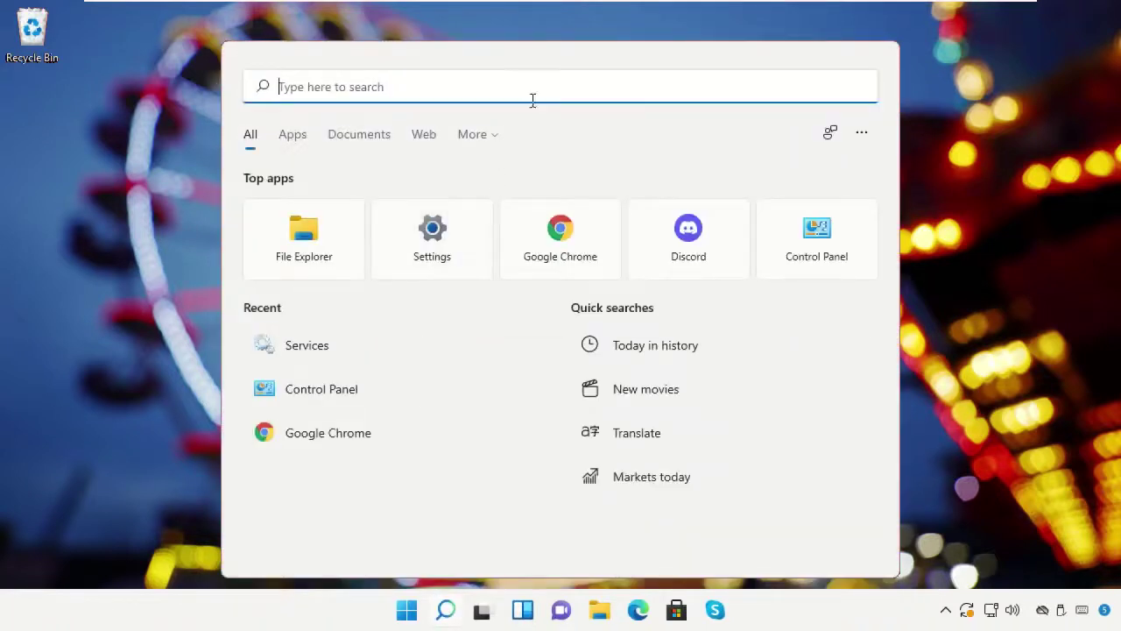
pyautogui.write('Control Panel')
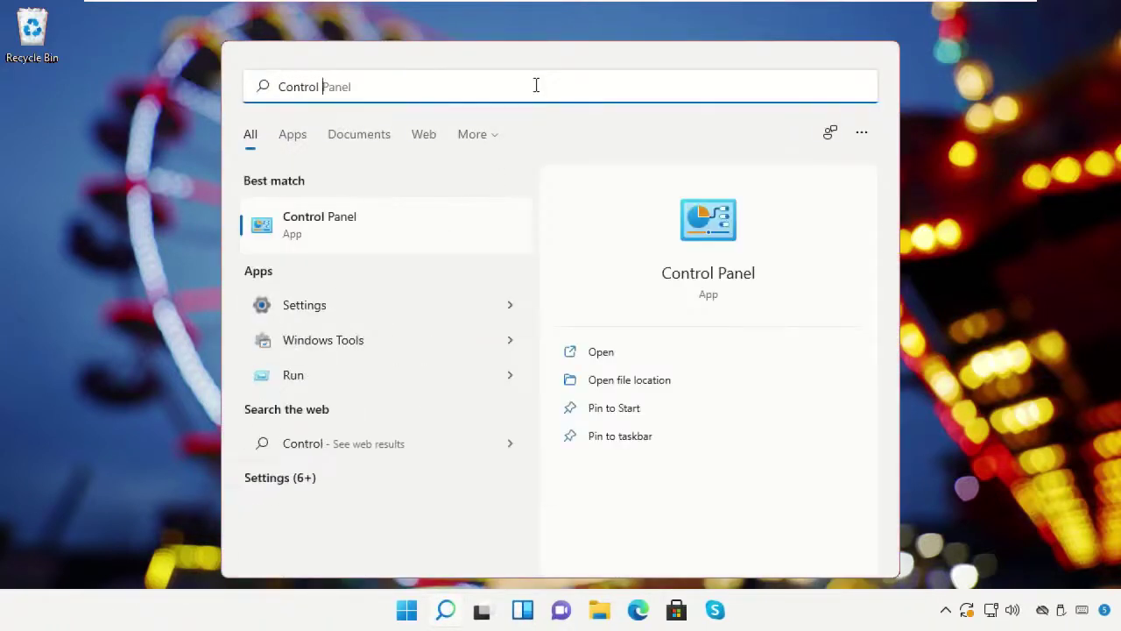
pyautogui.click(451, 230)
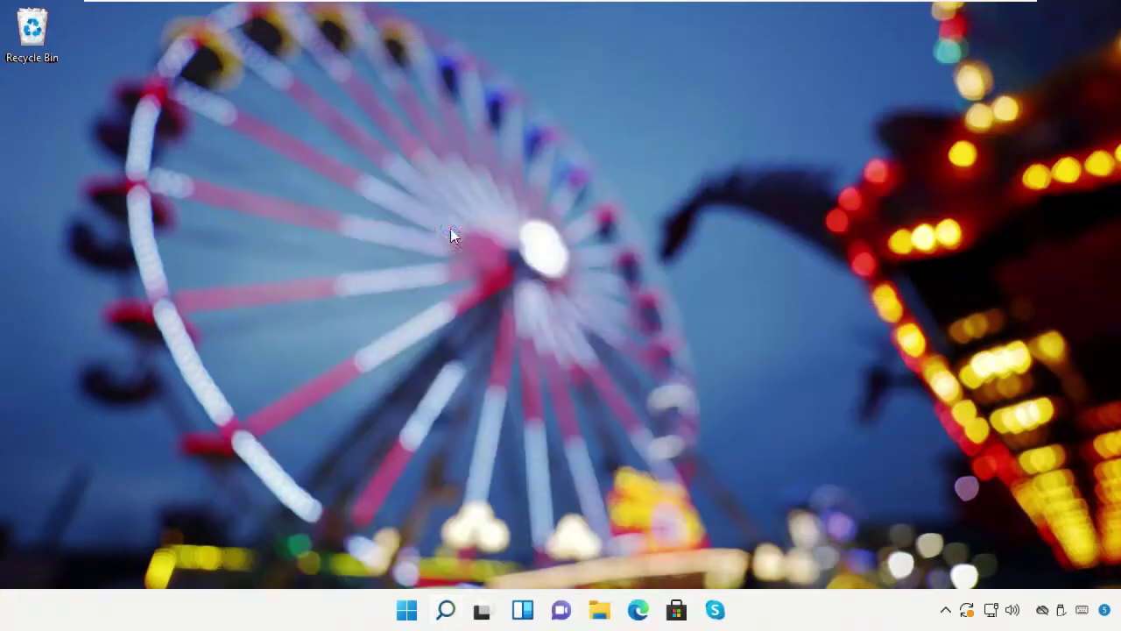
pyautogui.click(441, 270)
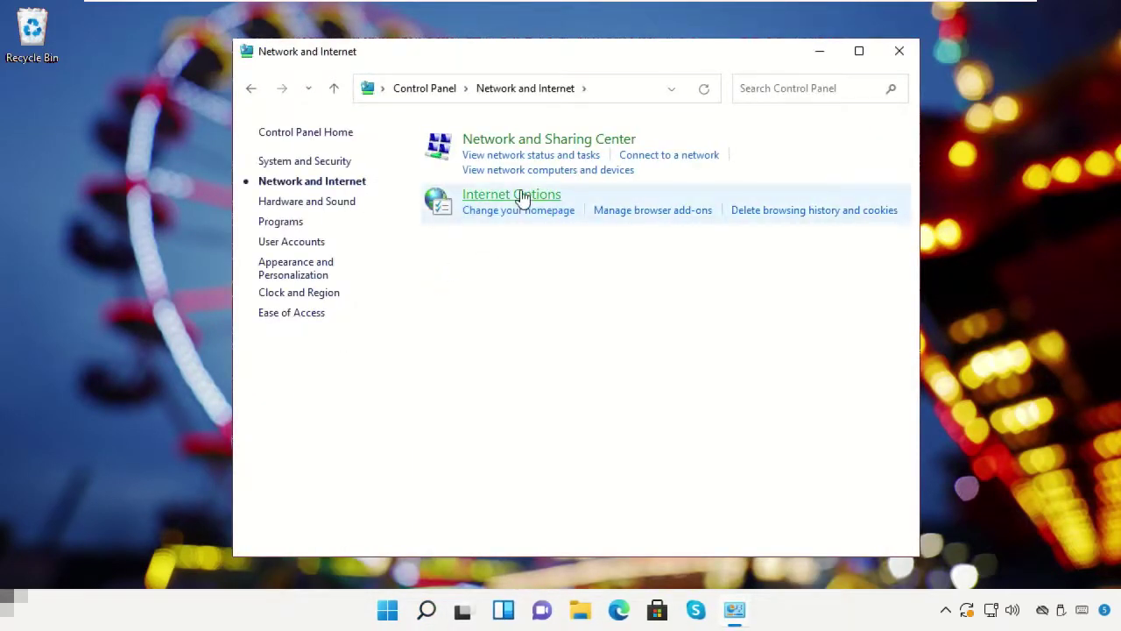
pyautogui.click(520, 196)
pyautogui.moveTo(296, 66); pyautogui.dragTo(626, 67)
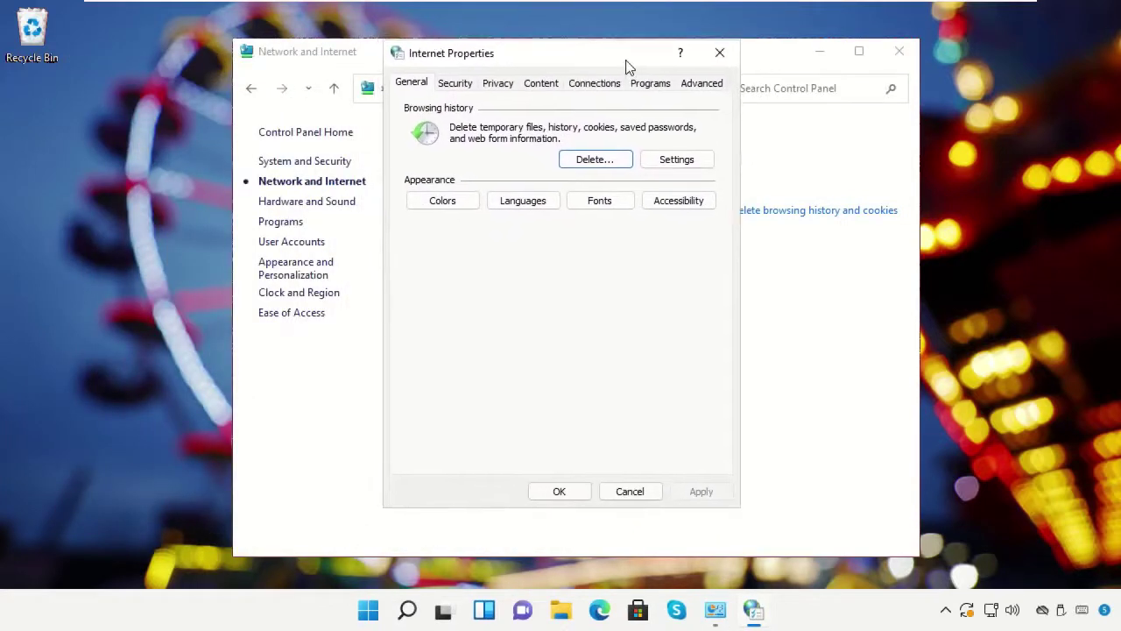
# Step: Turn off the advanced checks for publisher's and server certificate revocation, apply and accept the change, and close Control Panel
pyautogui.click(682, 88)
pyautogui.moveTo(703, 155); pyautogui.dragTo(706, 303)
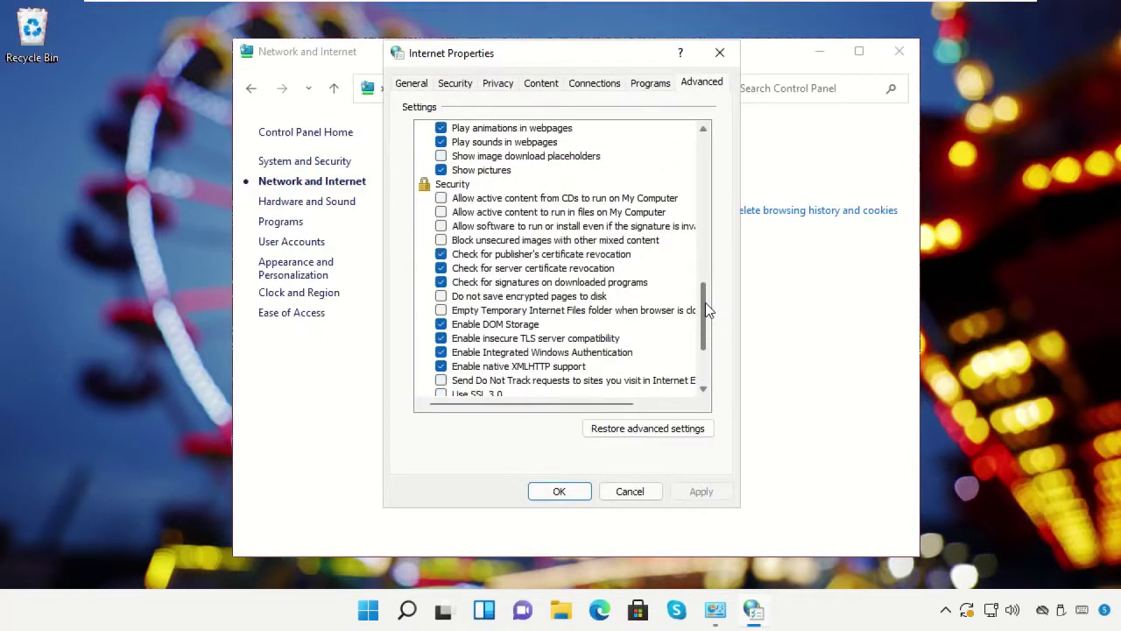
pyautogui.click(440, 254)
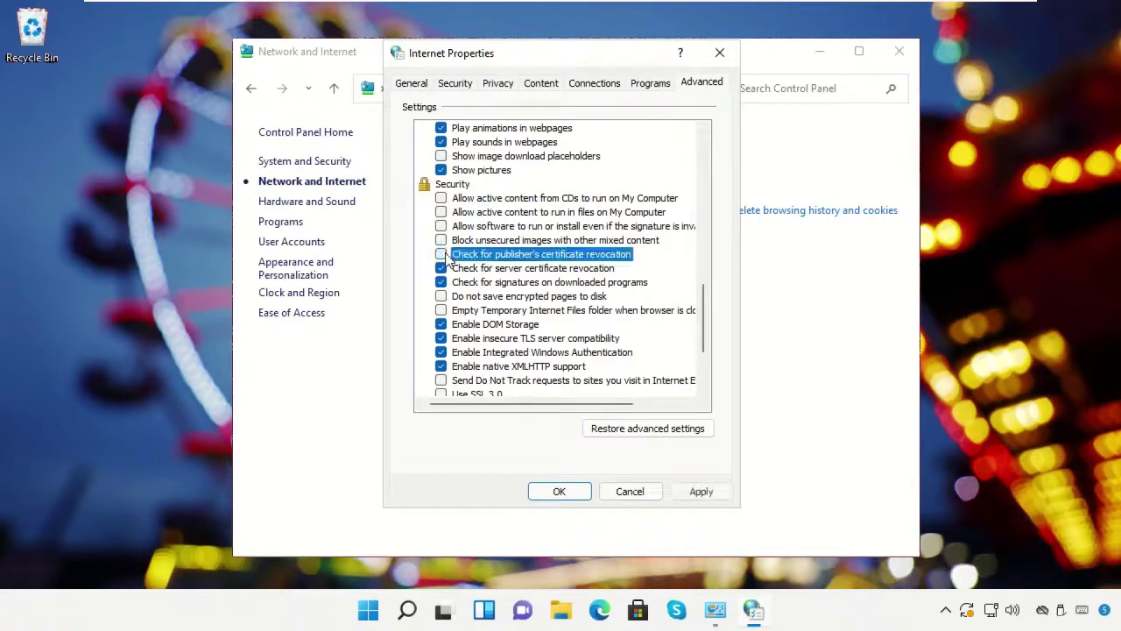
pyautogui.click(441, 268)
pyautogui.click(701, 490)
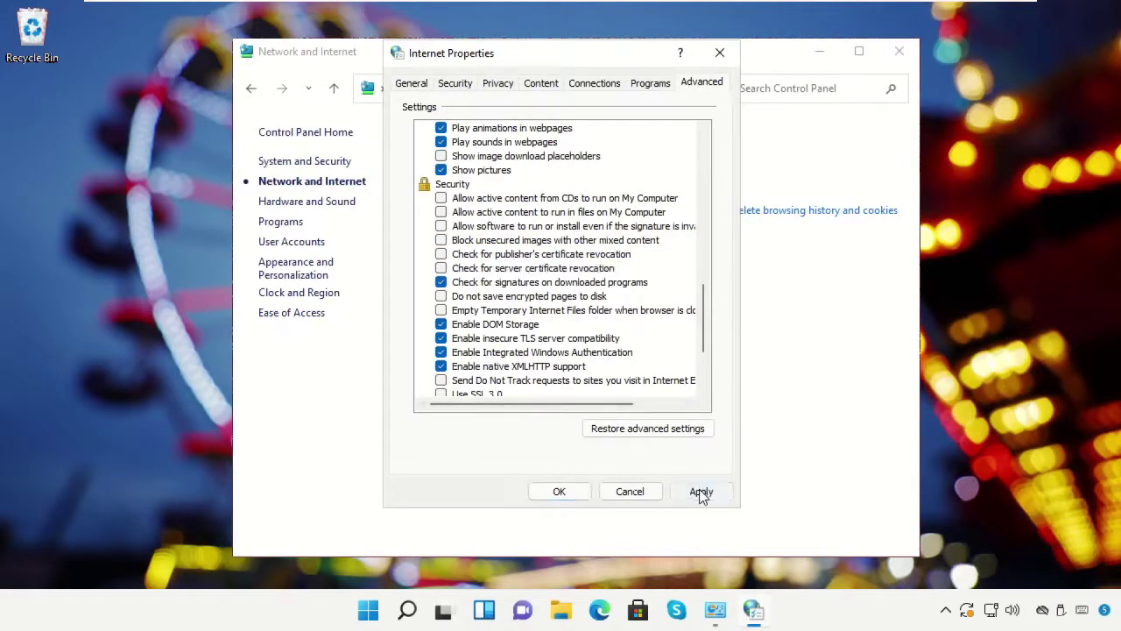
pyautogui.click(557, 492)
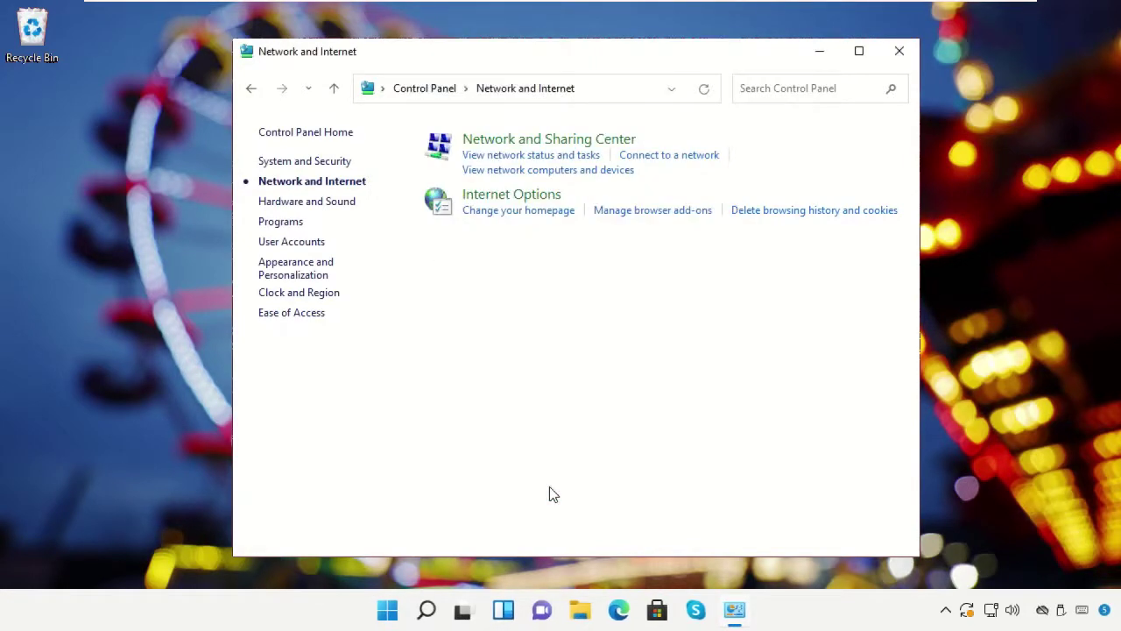
pyautogui.click(898, 48)
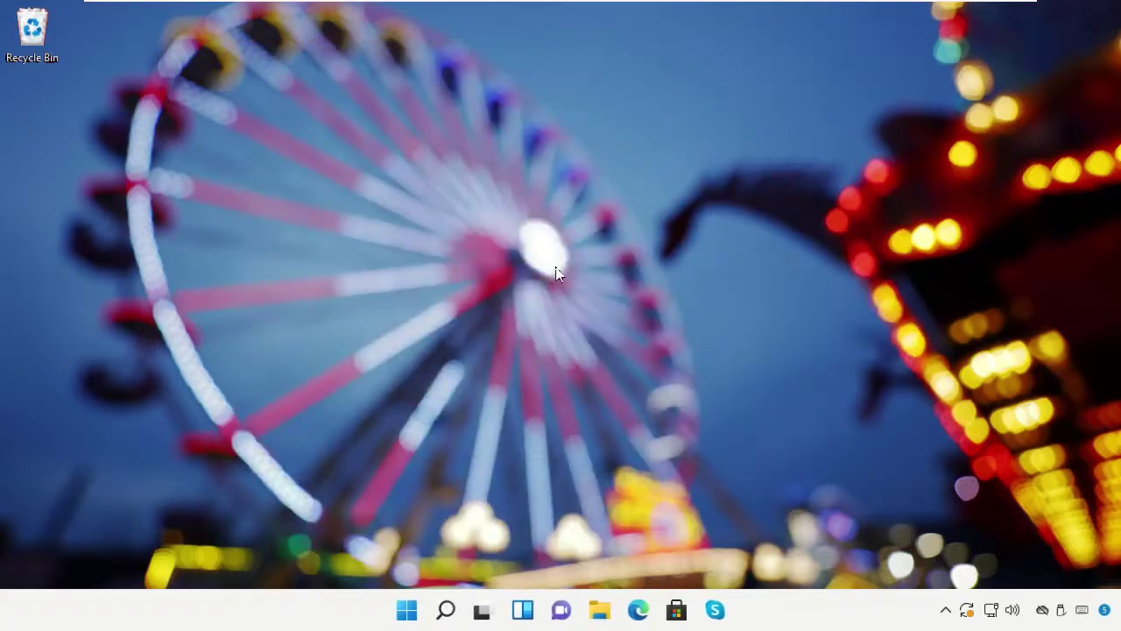
# Step: Reopen Internet Options from Control Panel's Network and Internet category and move its dialog toward the middle of the screen
pyautogui.click(444, 609)
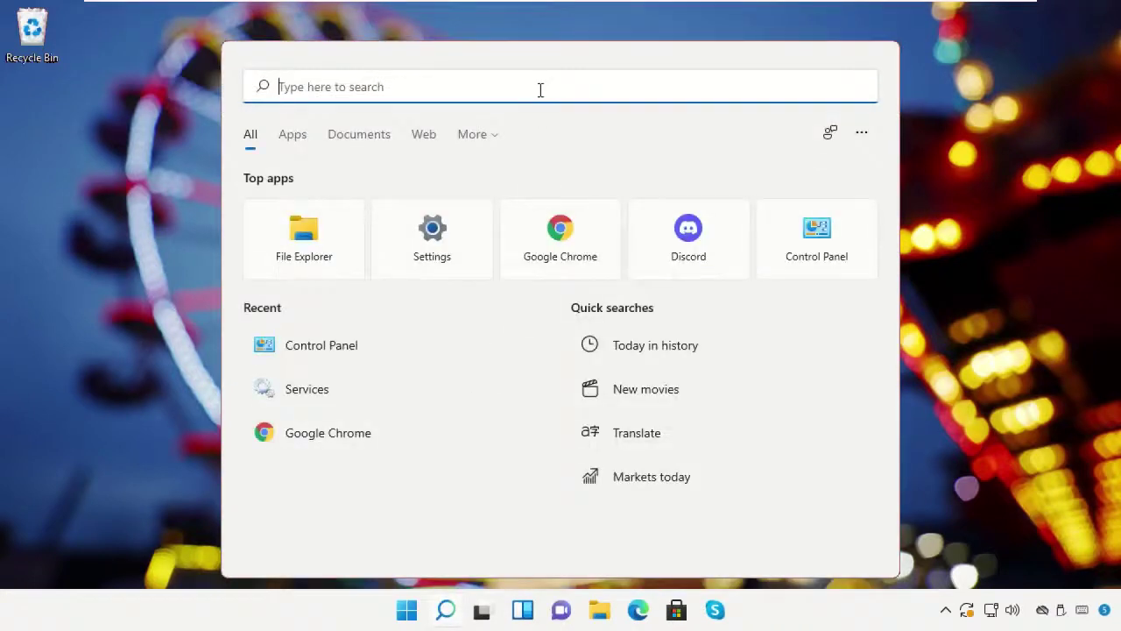
pyautogui.write('Control panel')
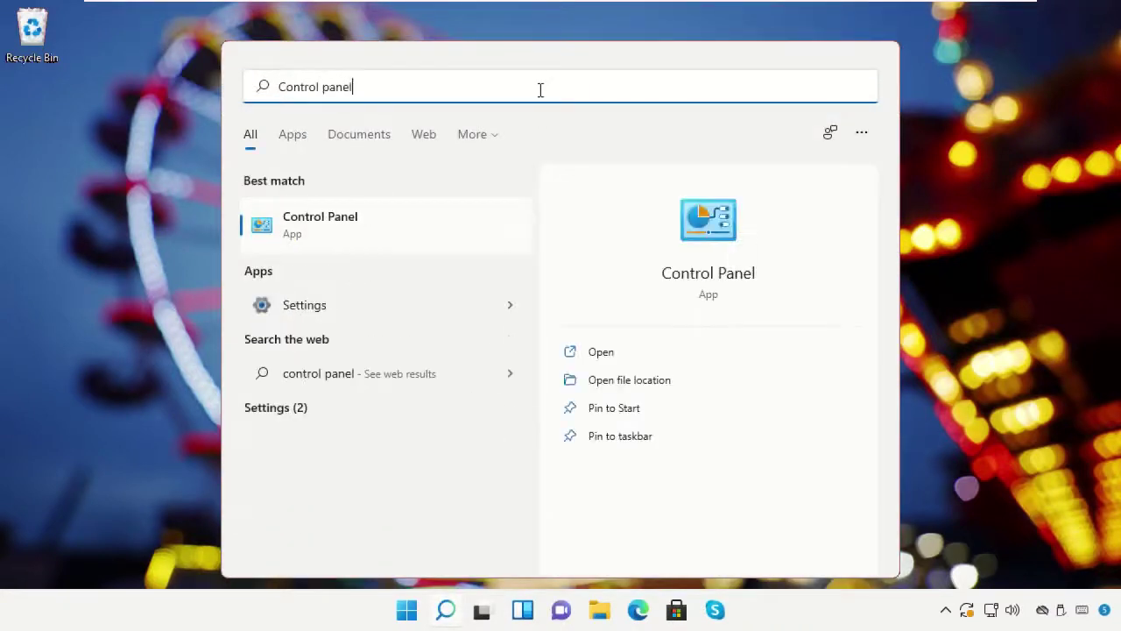
pyautogui.click(460, 219)
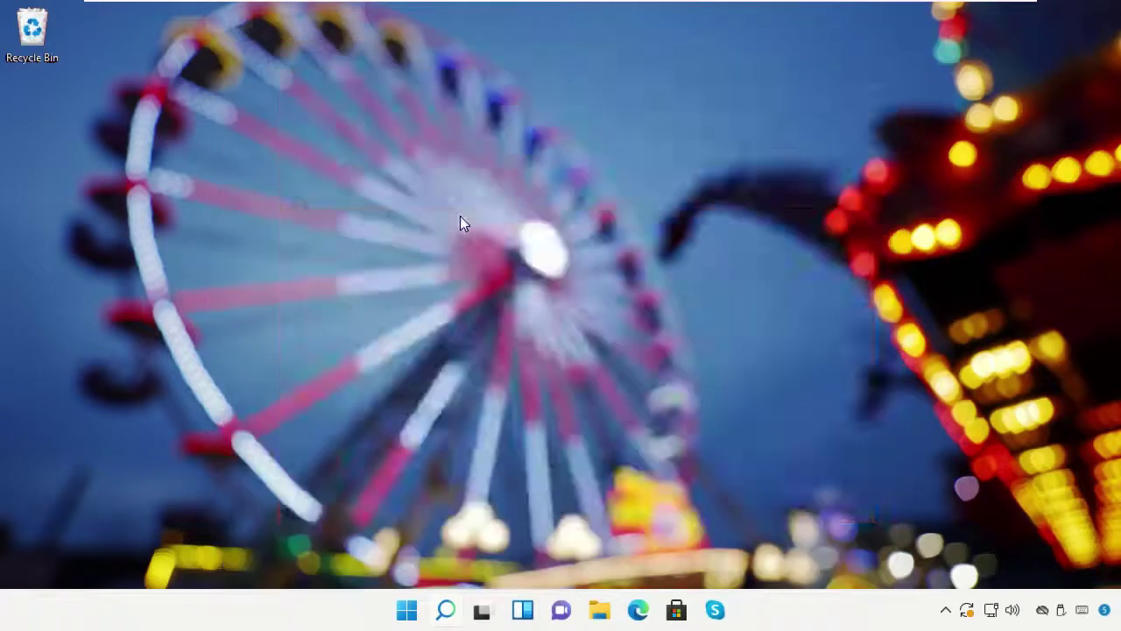
pyautogui.click(426, 275)
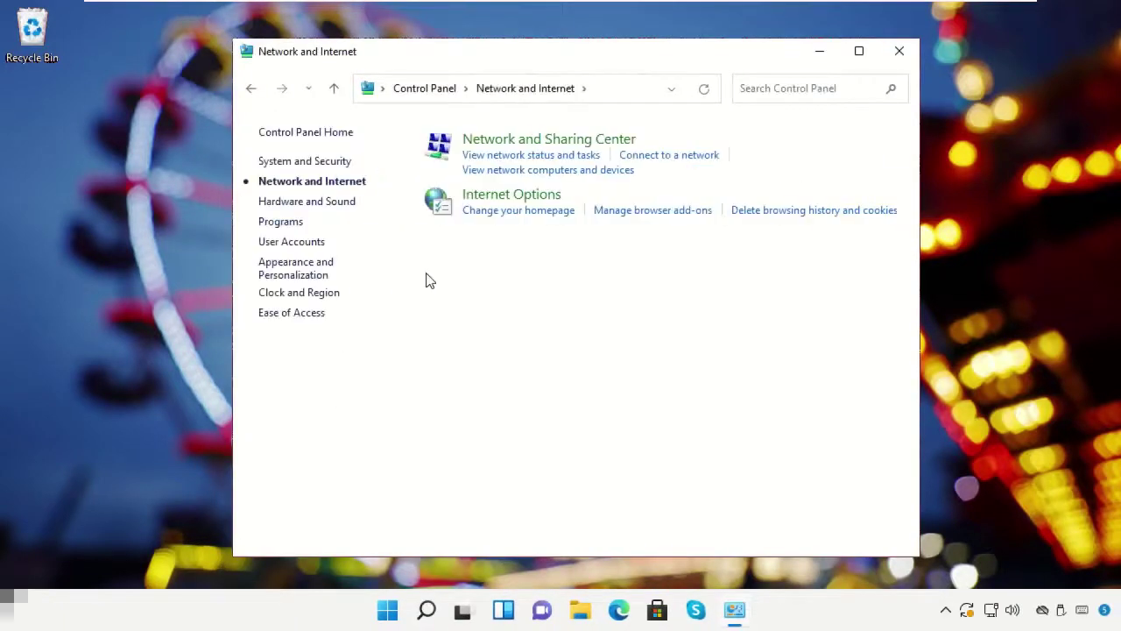
pyautogui.click(495, 202)
pyautogui.moveTo(321, 110); pyautogui.dragTo(639, 59)
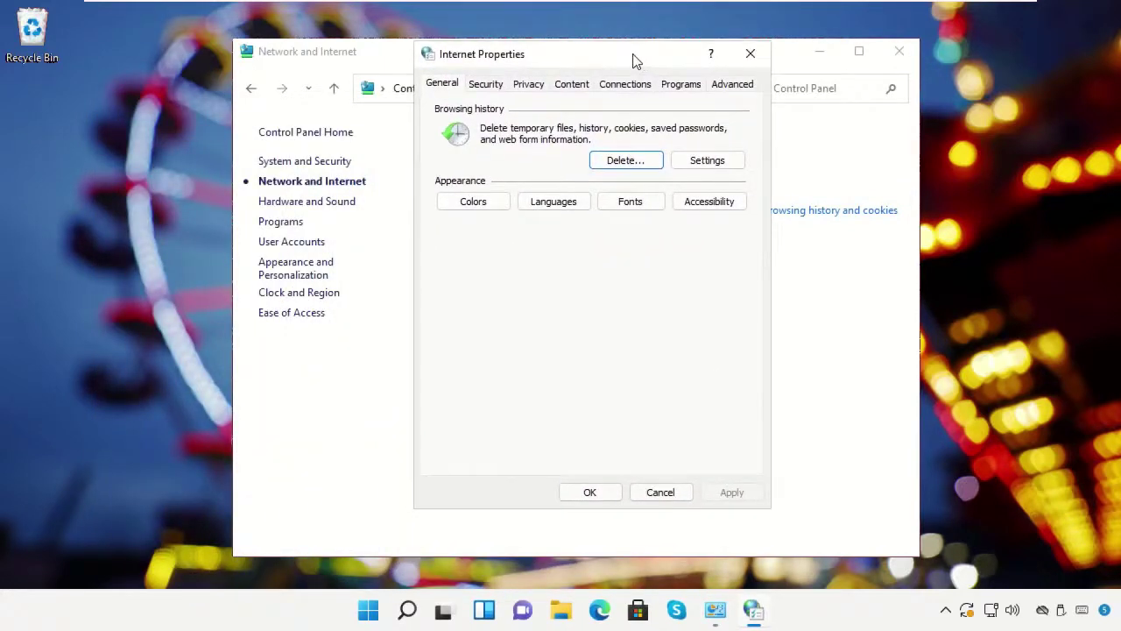
# Step: In the Security settings, raise the Internet zone's level to High and set it back to Medium-high
pyautogui.click(487, 92)
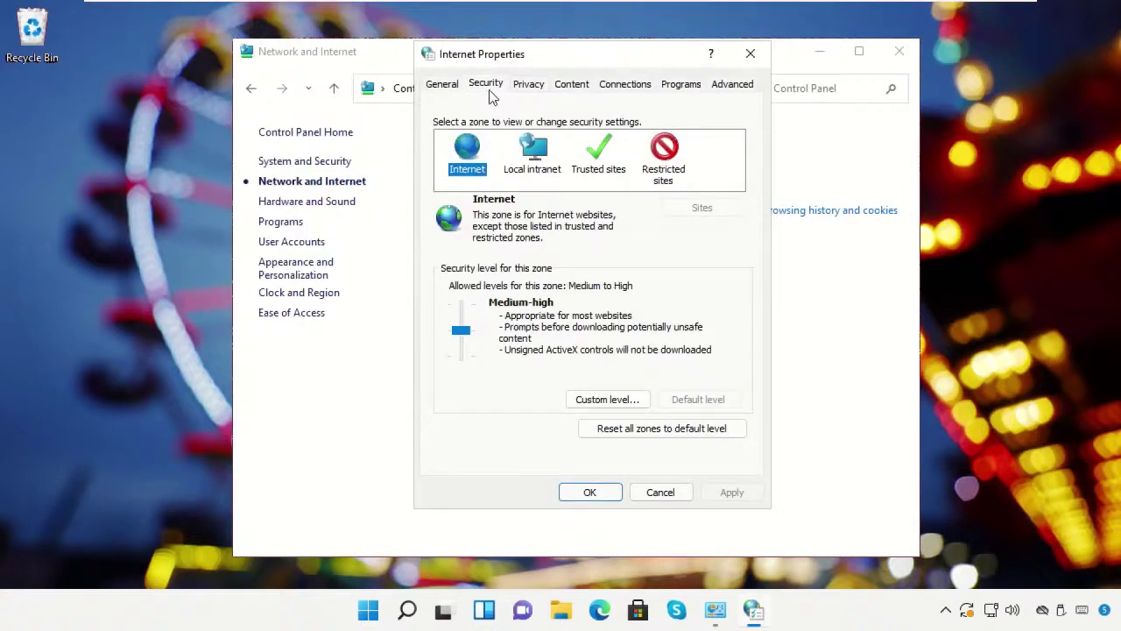
pyautogui.click(459, 304)
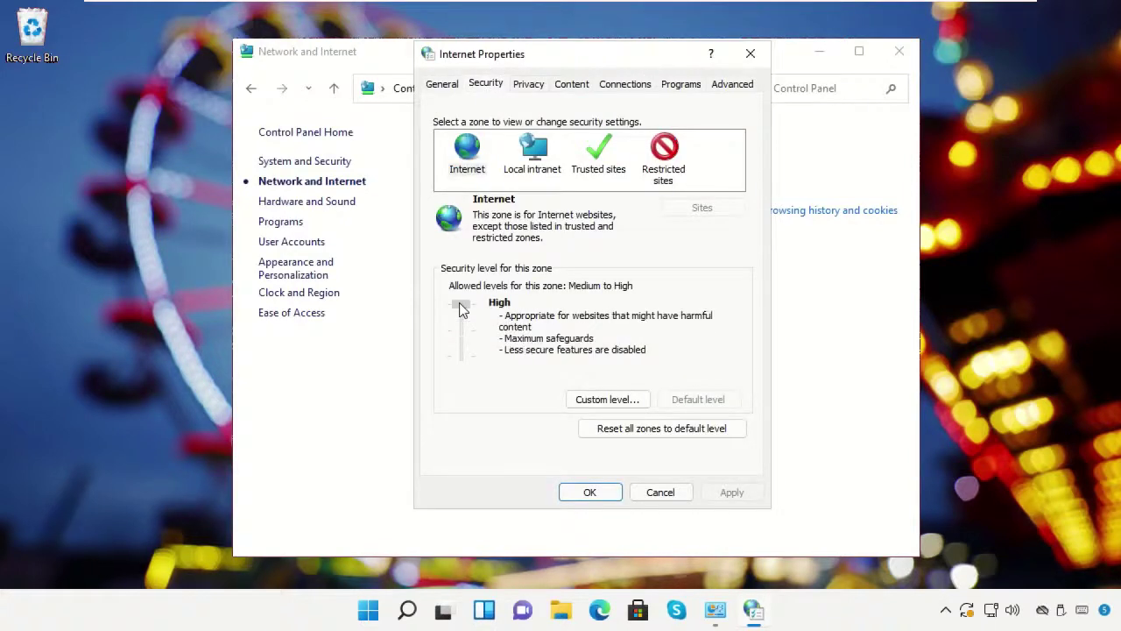
pyautogui.click(463, 321)
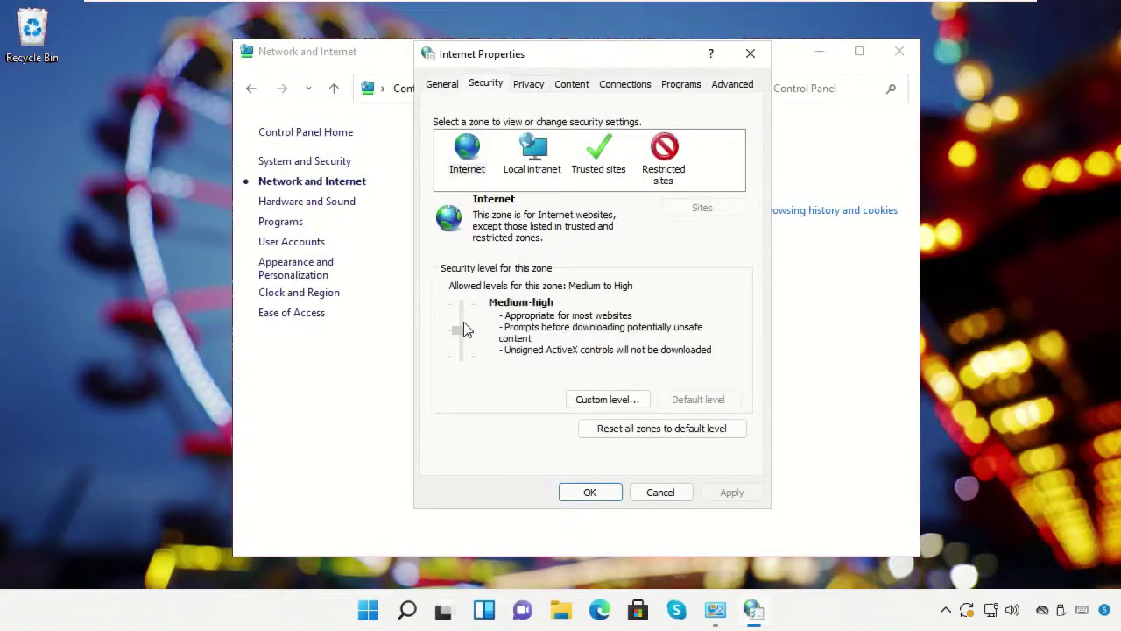
pyautogui.click(601, 156)
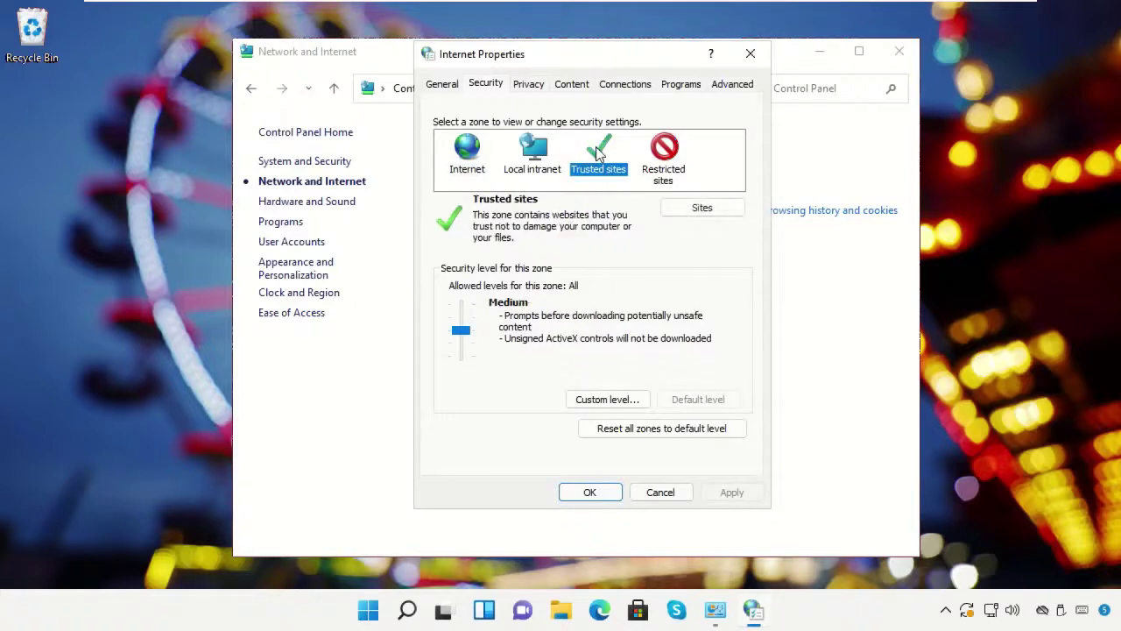
pyautogui.click(692, 210)
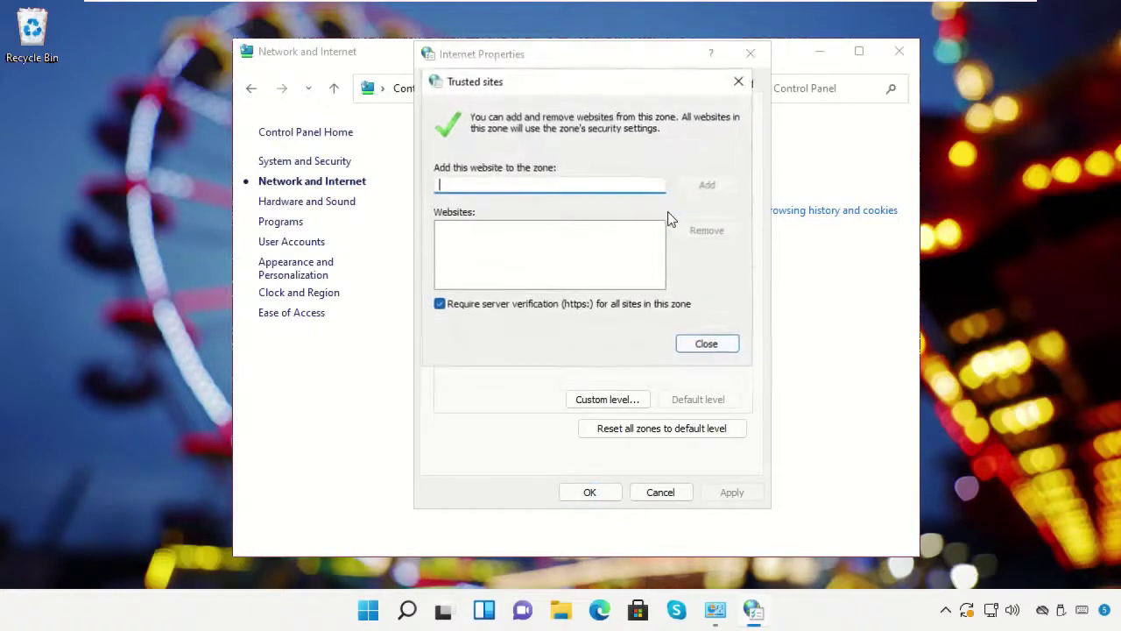
pyautogui.rightClick(604, 182)
pyautogui.click(665, 260)
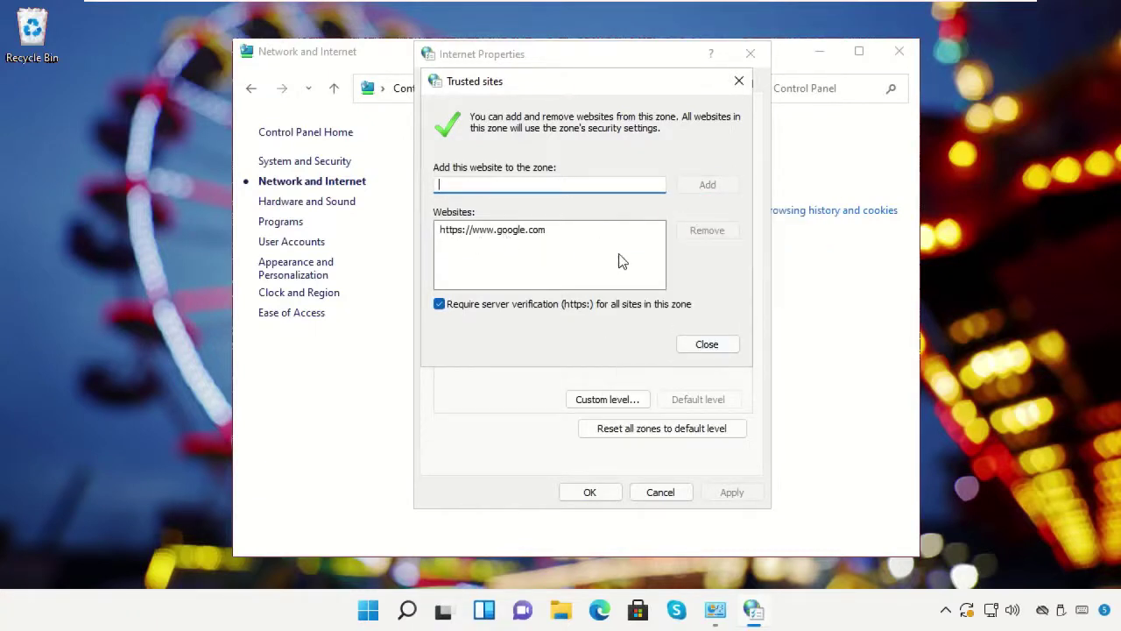
pyautogui.click(716, 344)
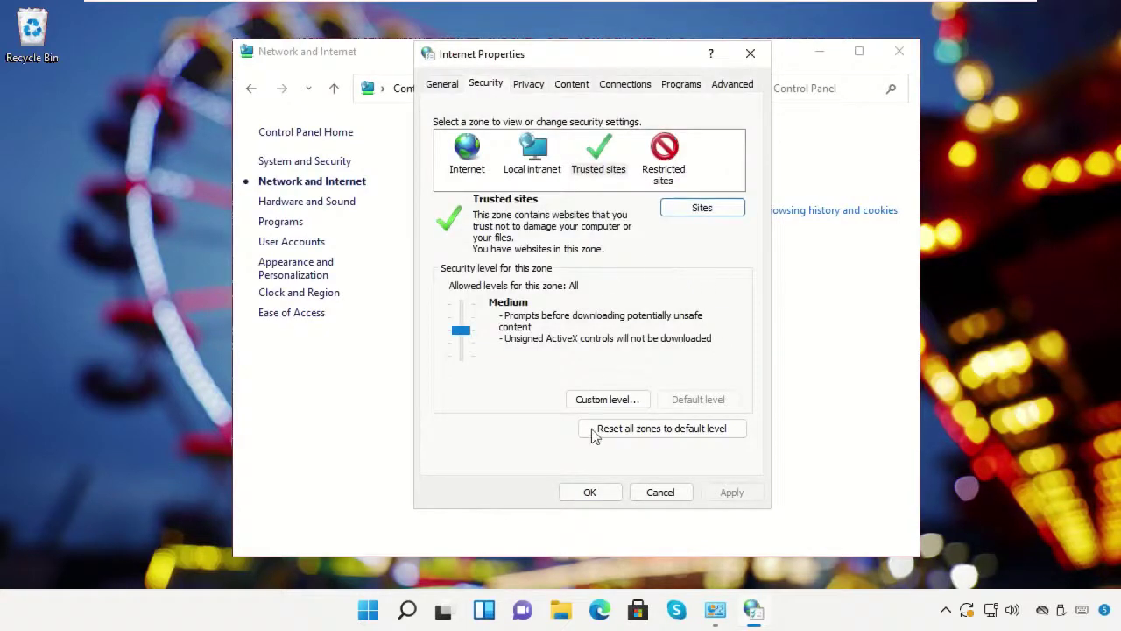
pyautogui.click(590, 494)
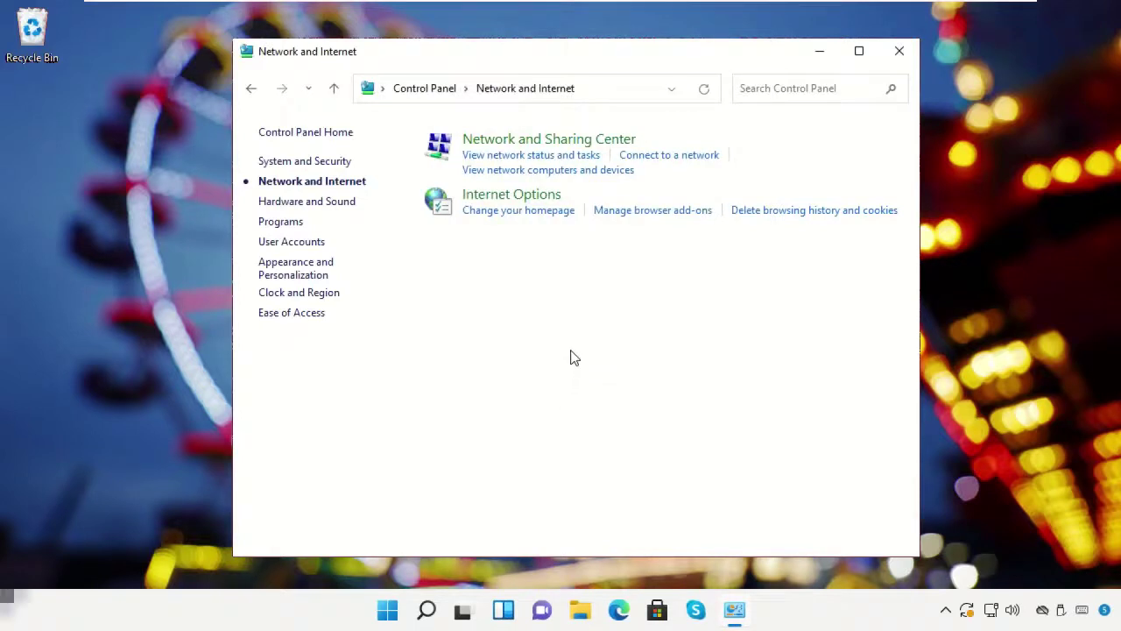
# Step: Close Control Panel, then find Google Chrome's shortcut in its file location and open the shortcut's properties
pyautogui.click(898, 51)
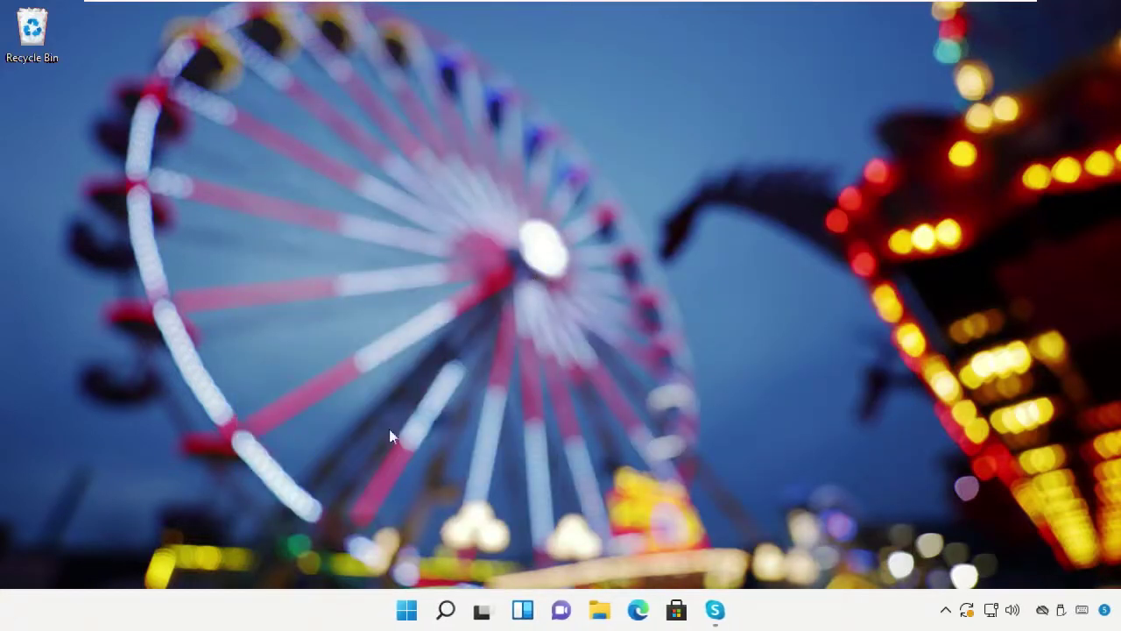
pyautogui.click(445, 614)
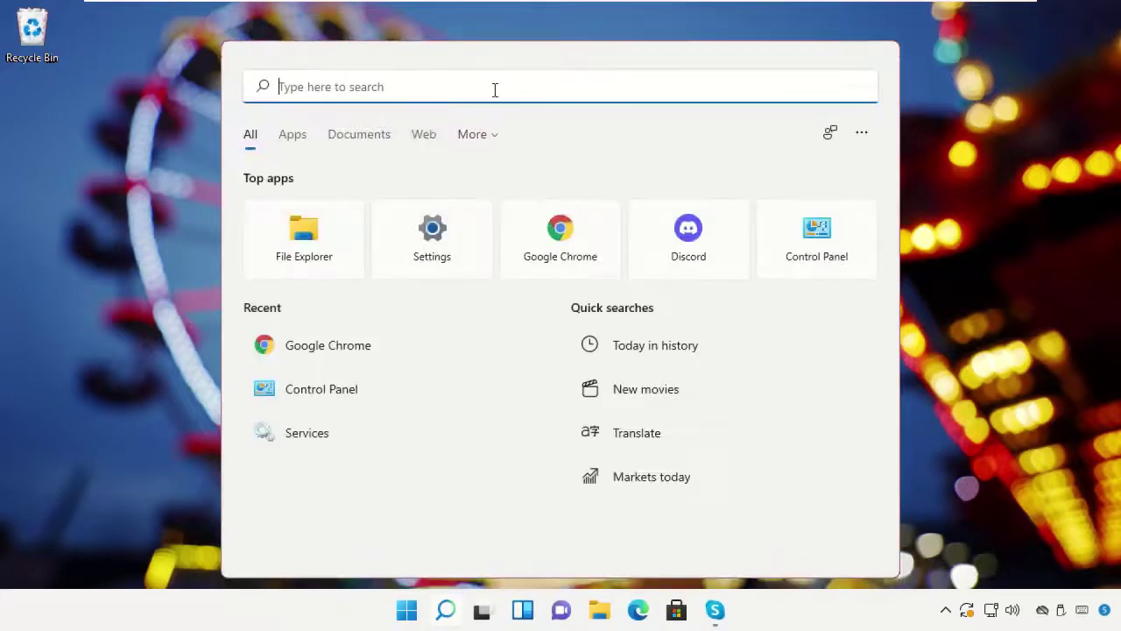
pyautogui.write('Chrome')
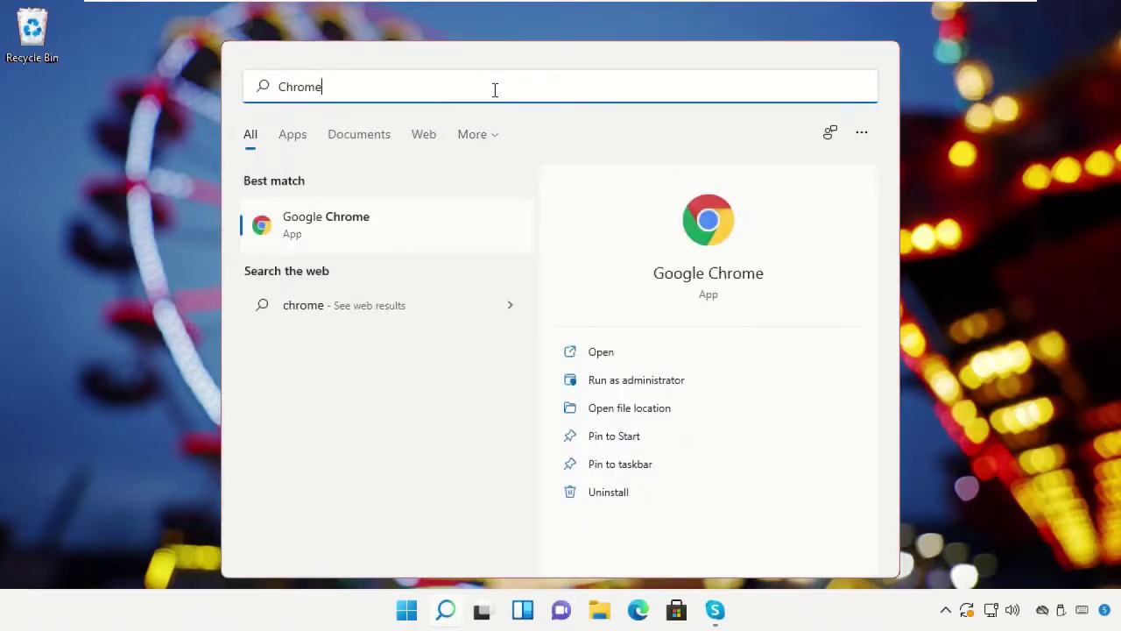
pyautogui.rightClick(372, 224)
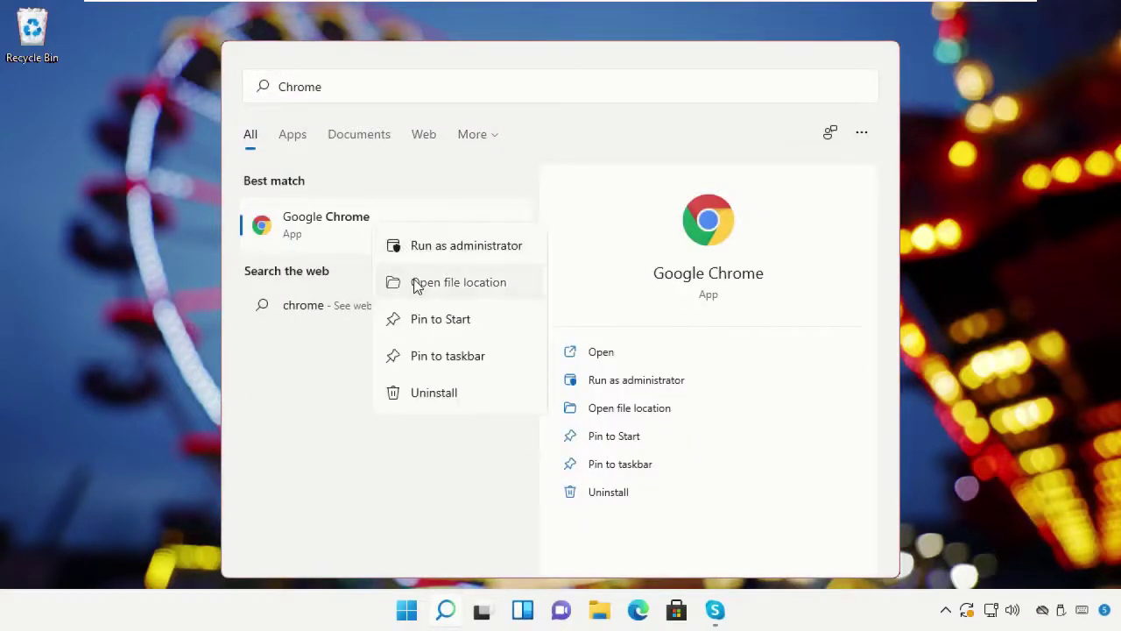
pyautogui.click(414, 282)
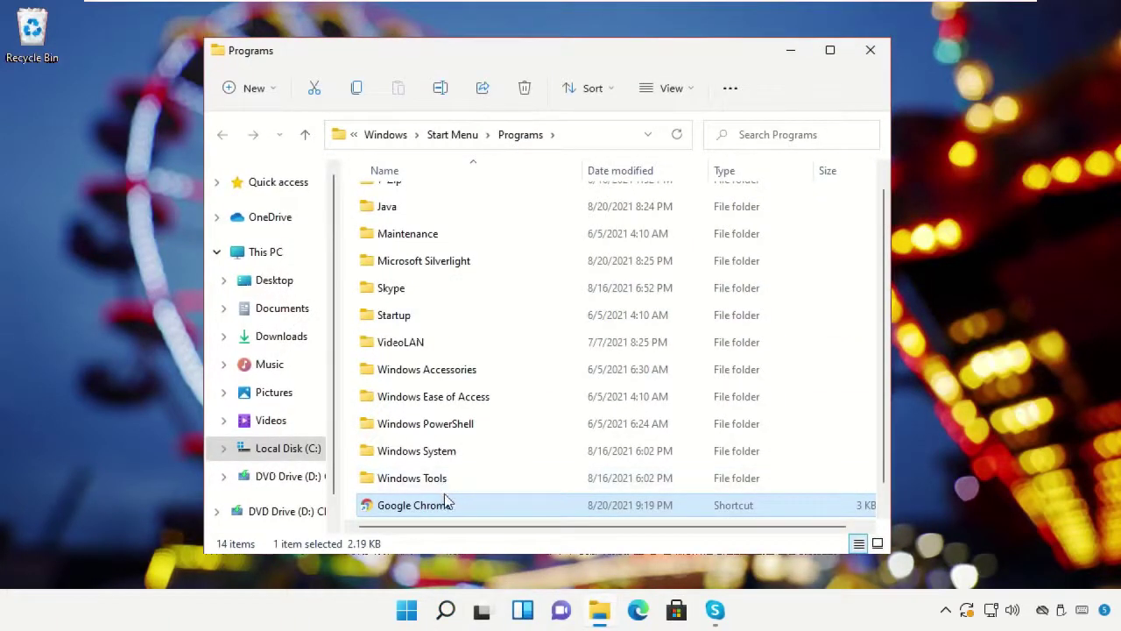
pyautogui.rightClick(445, 505)
pyautogui.click(494, 448)
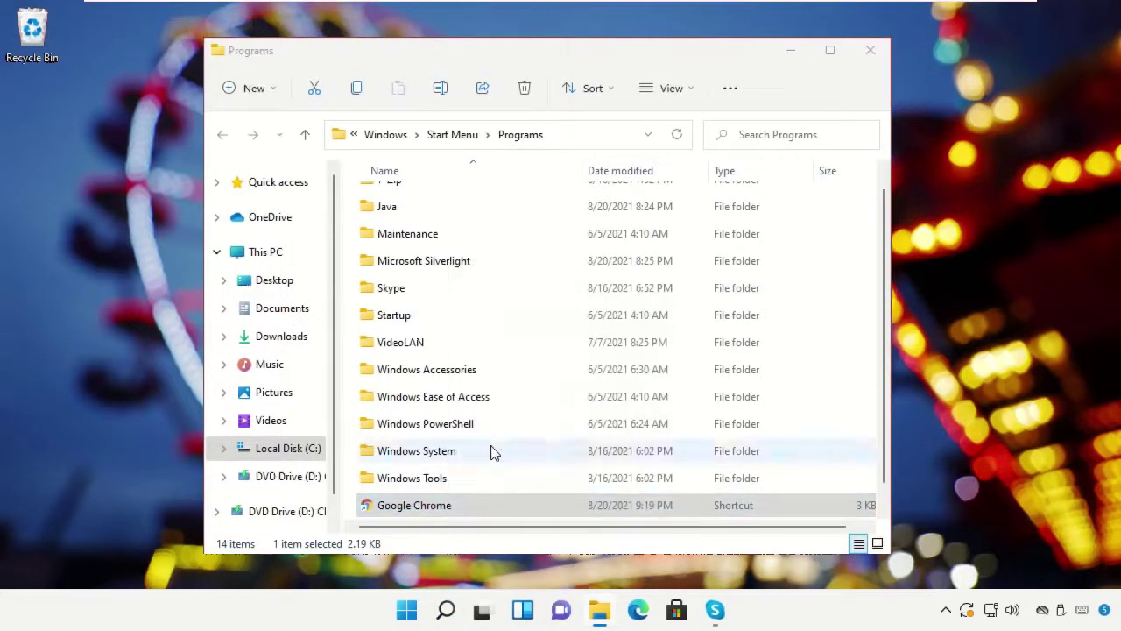
pyautogui.click(870, 50)
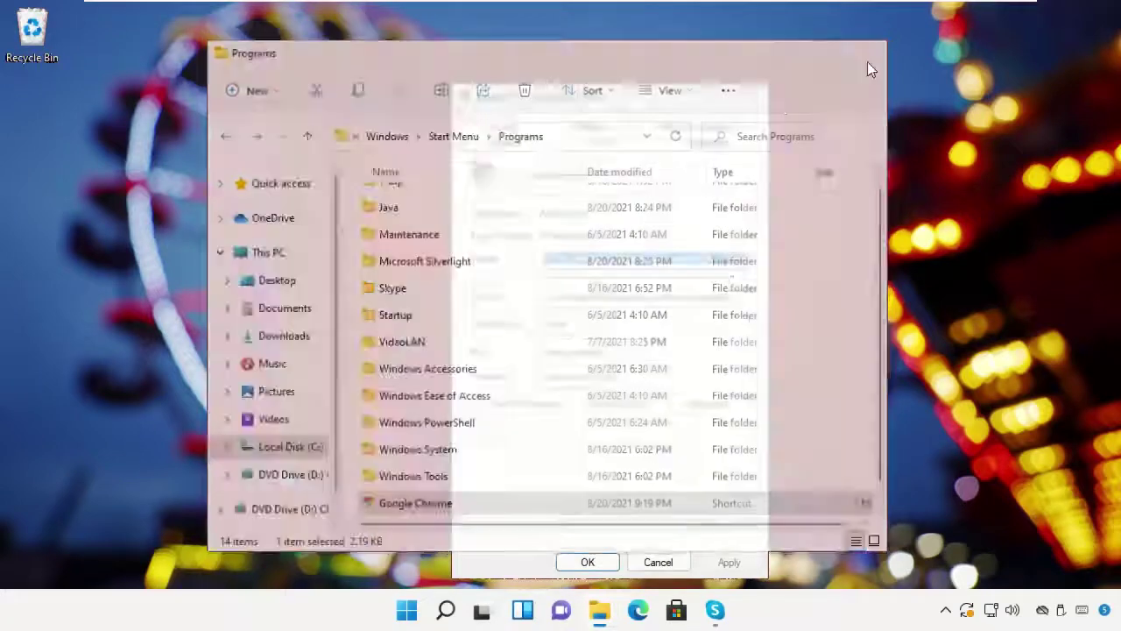
pyautogui.moveTo(616, 107); pyautogui.dragTo(579, 58)
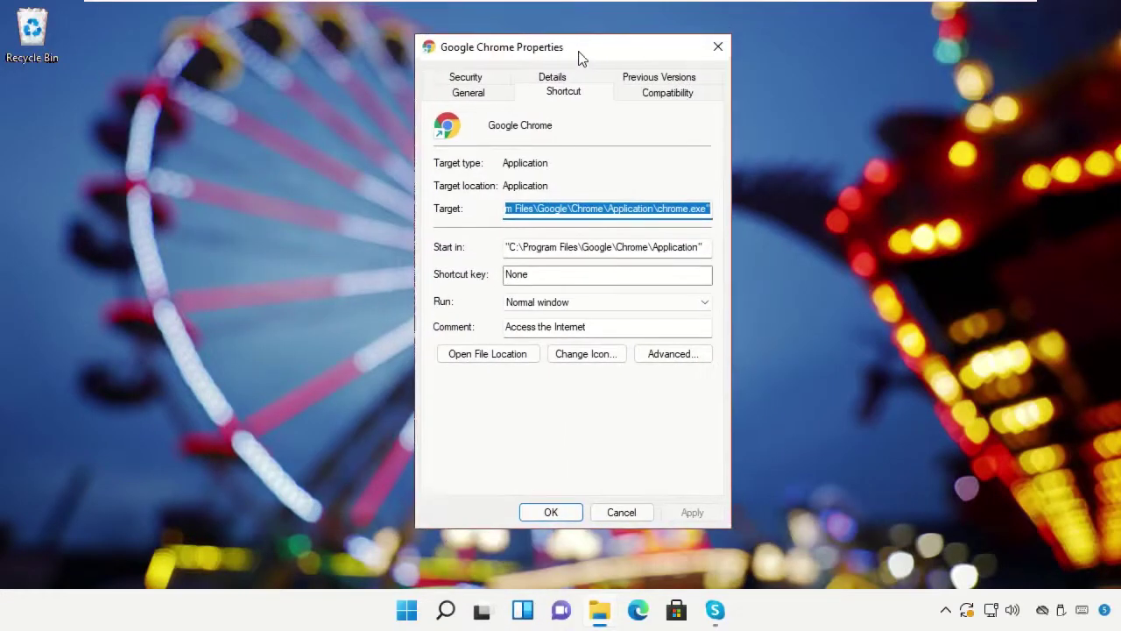
# Step: Append --ignore-certificate-errors to the Chrome shortcut's target, apply it with administrator permission, and accept the properties
pyautogui.click(712, 210)
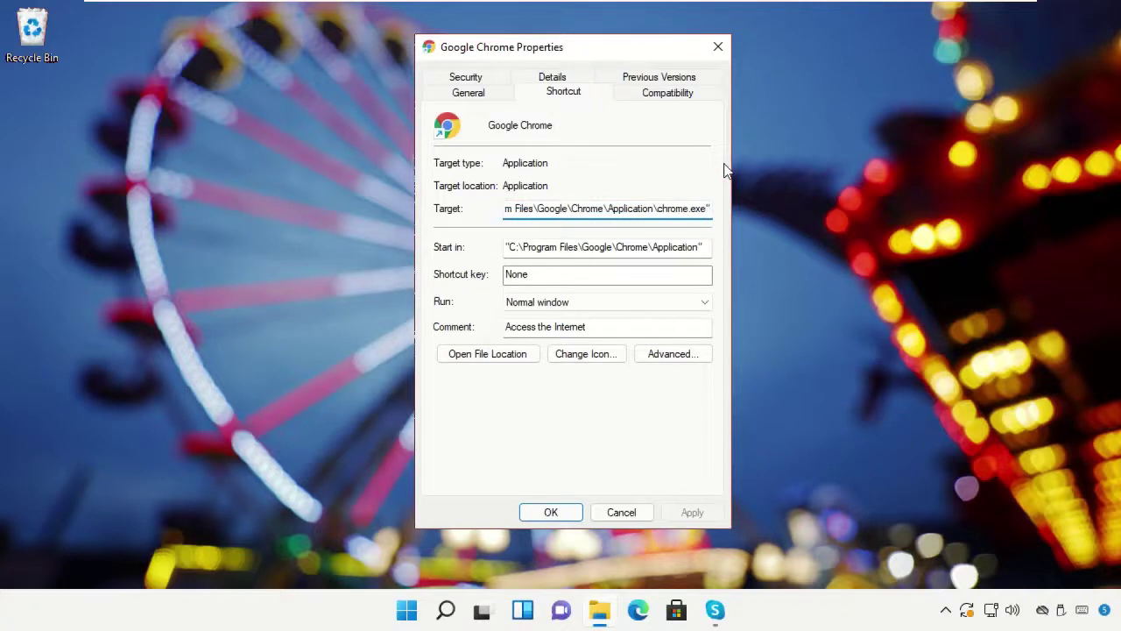
pyautogui.write('--ignore-c')
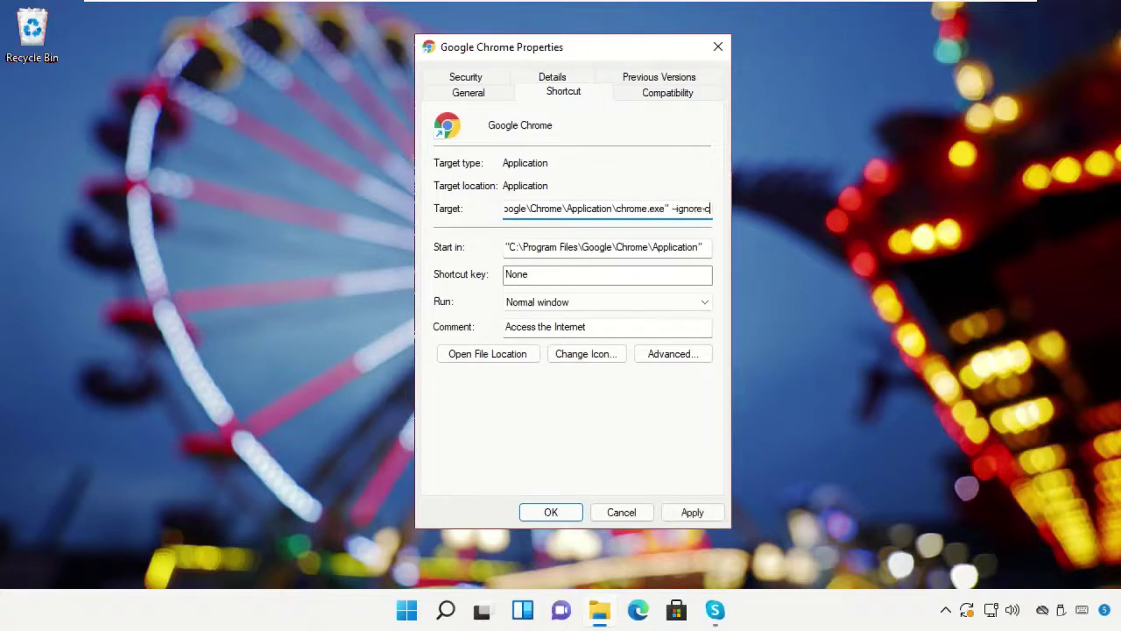
pyautogui.write('ertificate-errors')
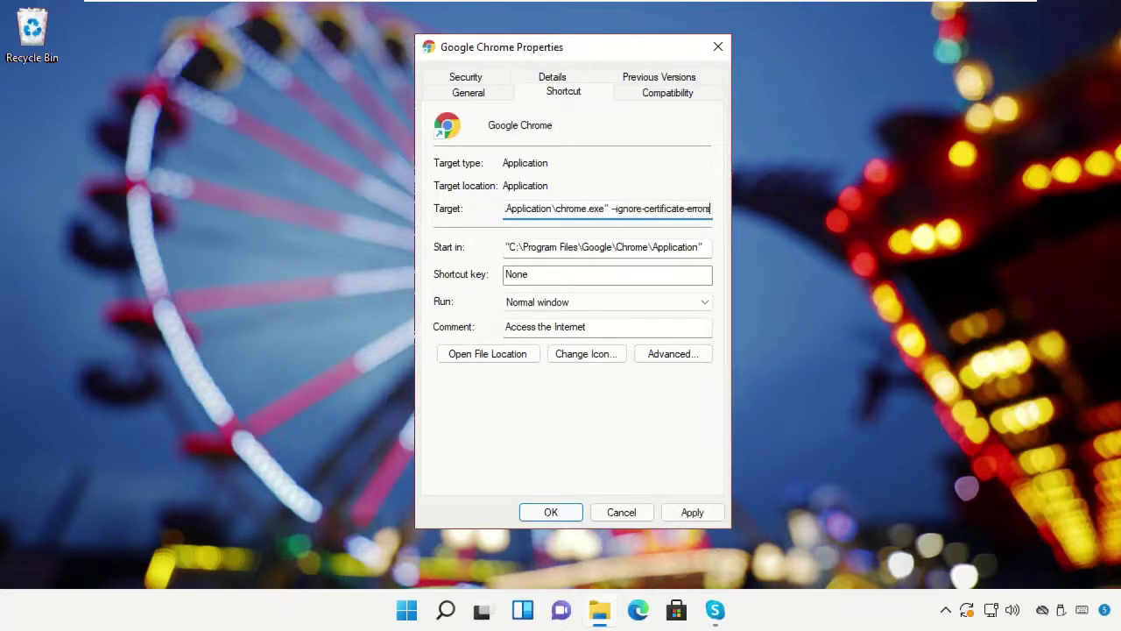
pyautogui.click(701, 514)
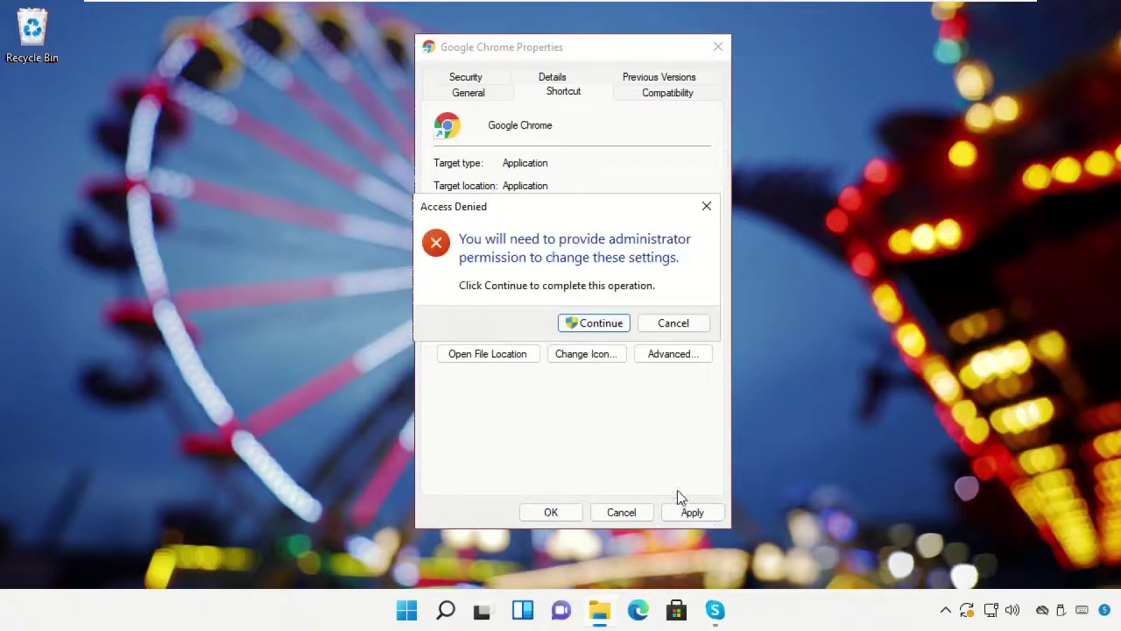
pyautogui.click(575, 331)
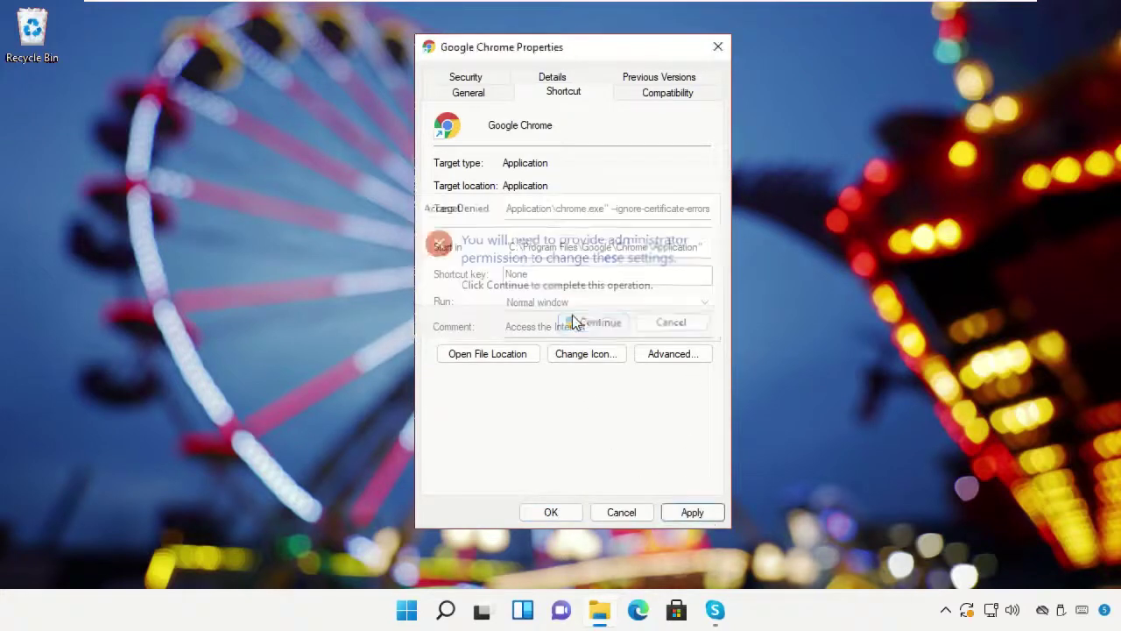
pyautogui.click(552, 513)
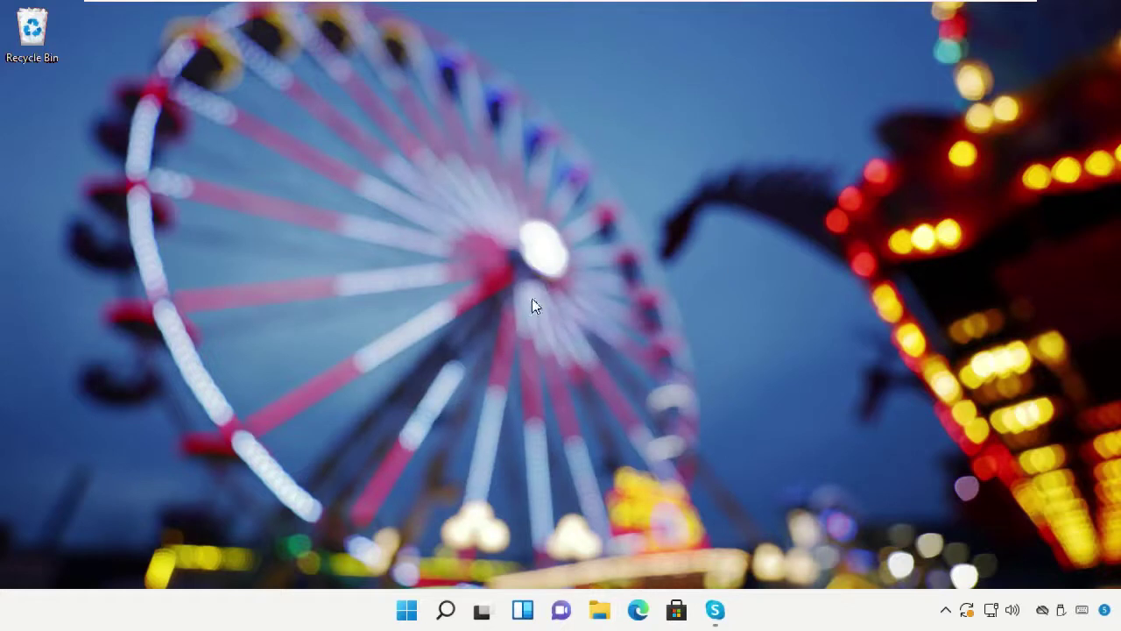
# Step: Launch Google Chrome, dismiss the command-line flag notice, and open the browser's settings
pyautogui.click(444, 606)
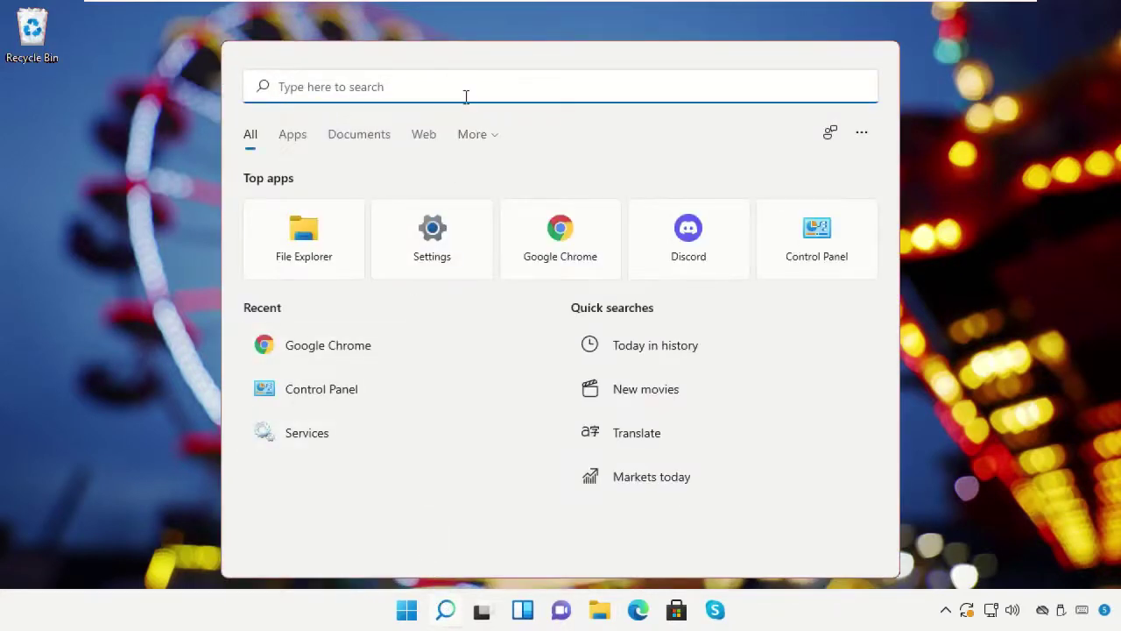
pyautogui.write('chrome')
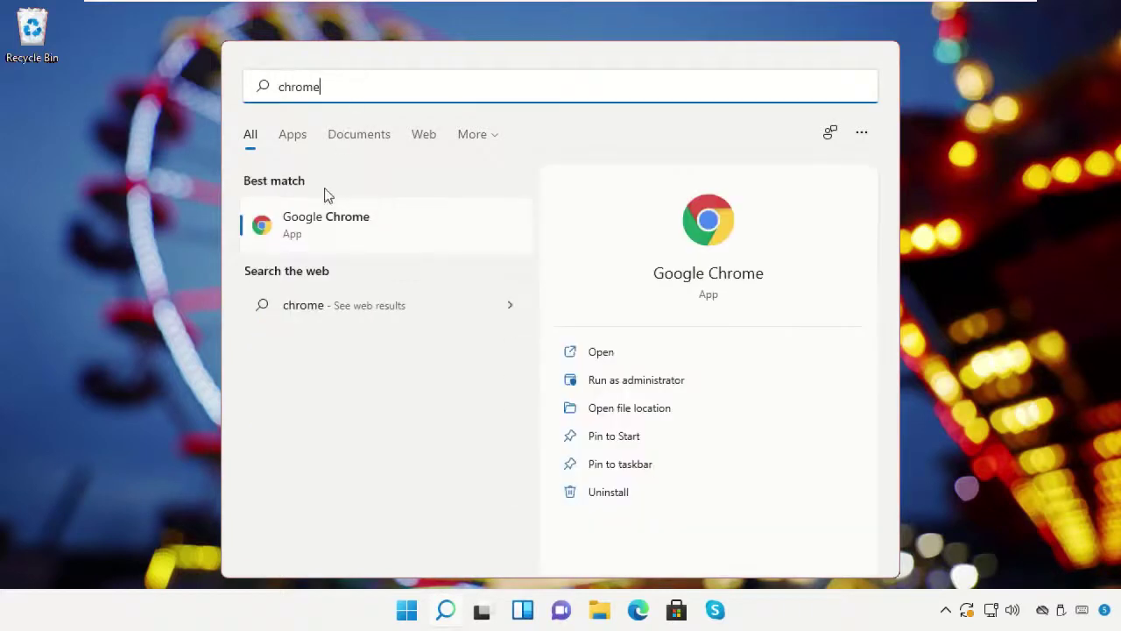
pyautogui.click(324, 215)
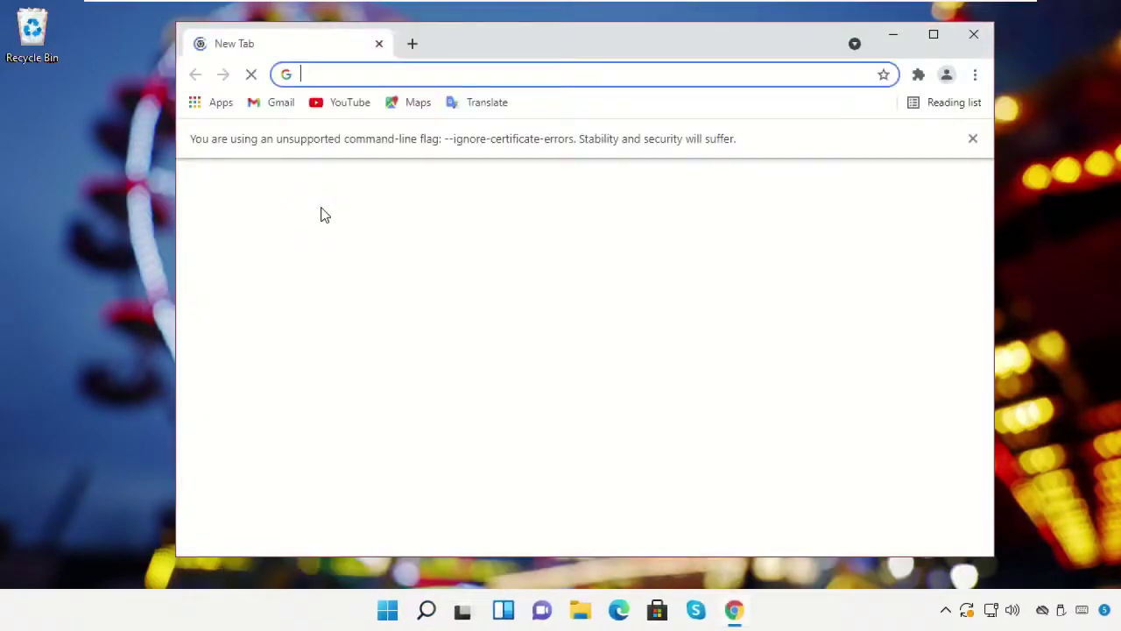
pyautogui.click(975, 145)
pyautogui.click(975, 74)
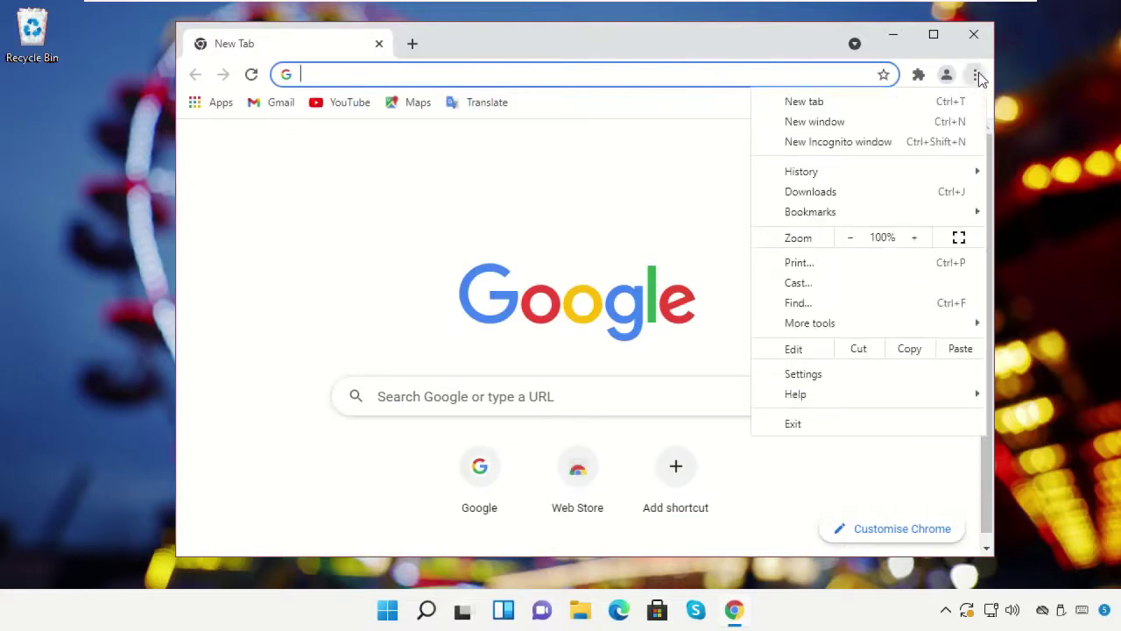
pyautogui.click(887, 373)
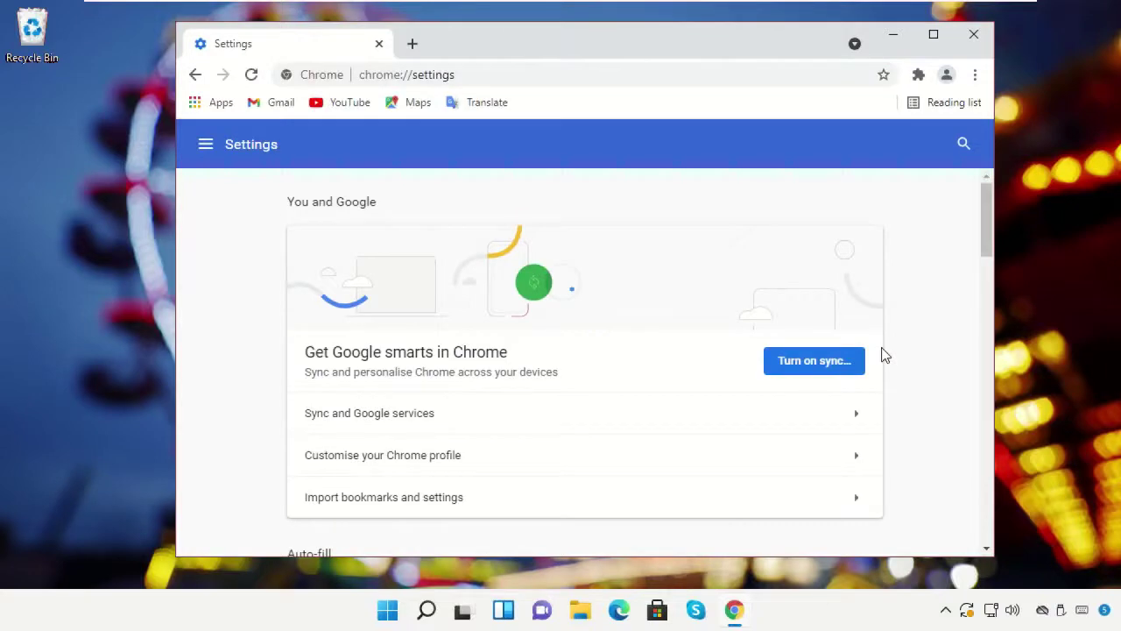
# Step: Clear the browsing history, cookies and cached files with the time range Last 24 Hours, and close Chrome
pyautogui.scroll(-6, 885, 359)
pyautogui.scroll(-3, 882, 354)
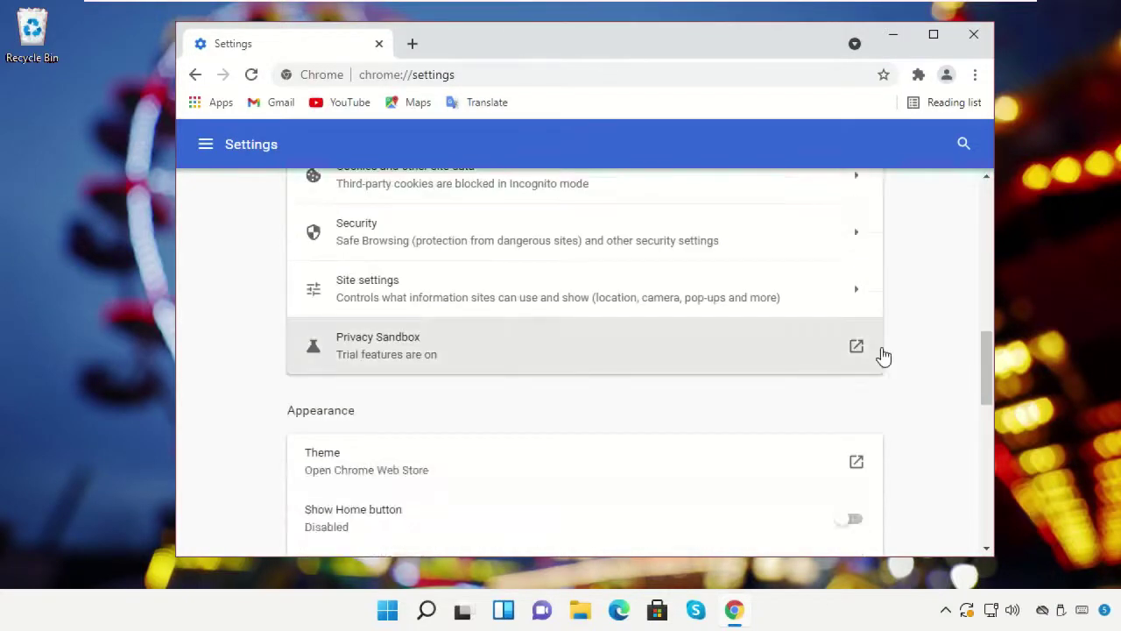
pyautogui.scroll(1, 882, 356)
pyautogui.click(673, 228)
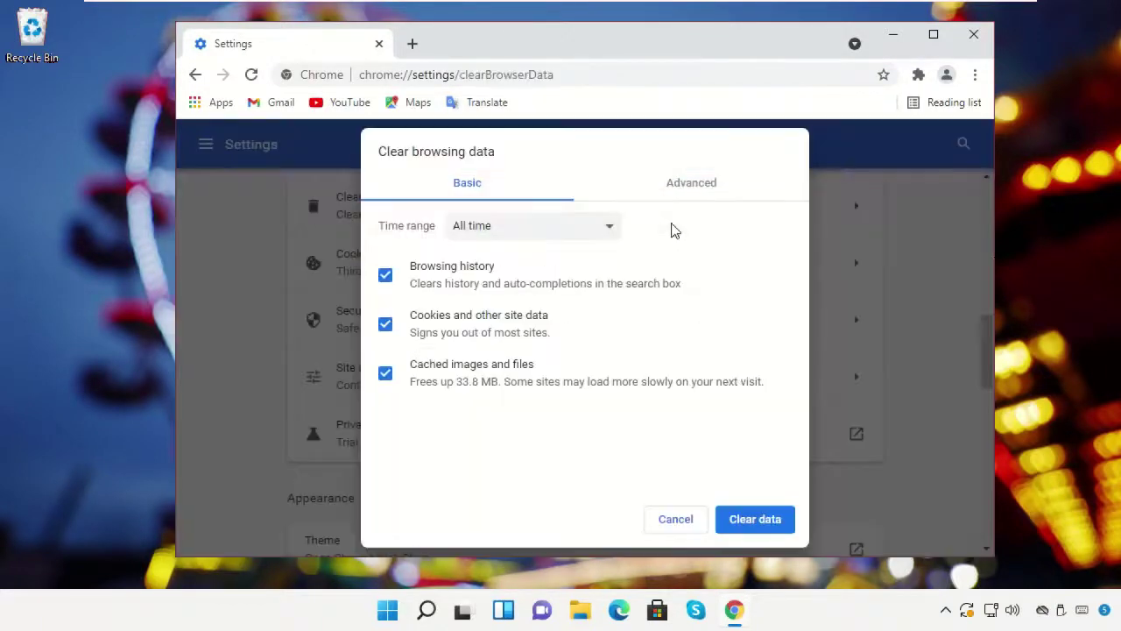
pyautogui.click(565, 229)
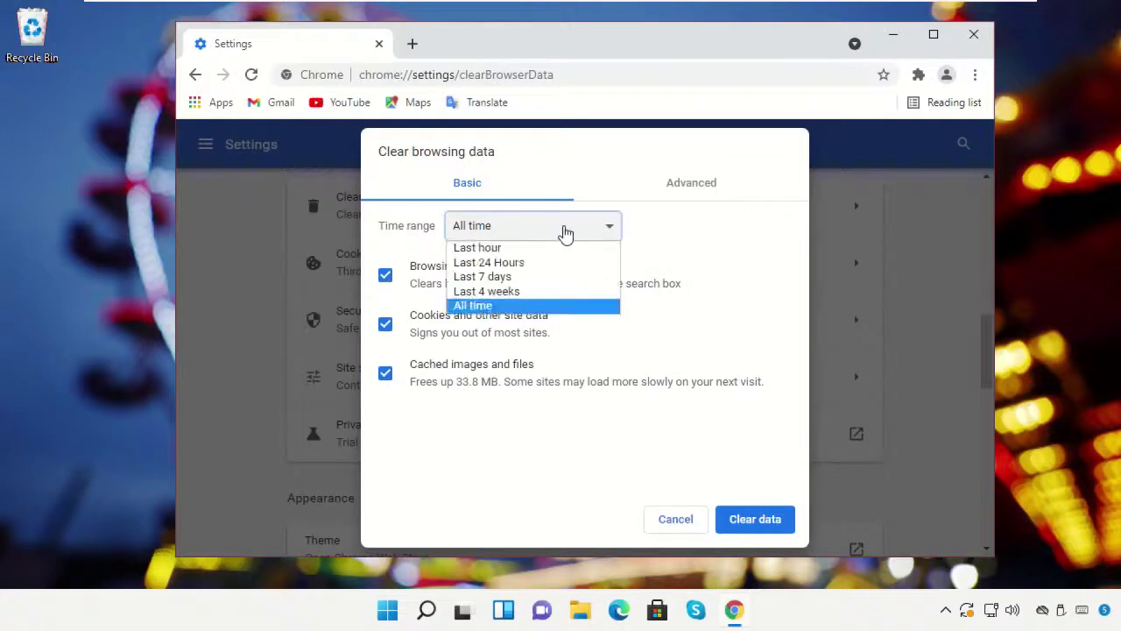
pyautogui.click(550, 262)
pyautogui.click(745, 520)
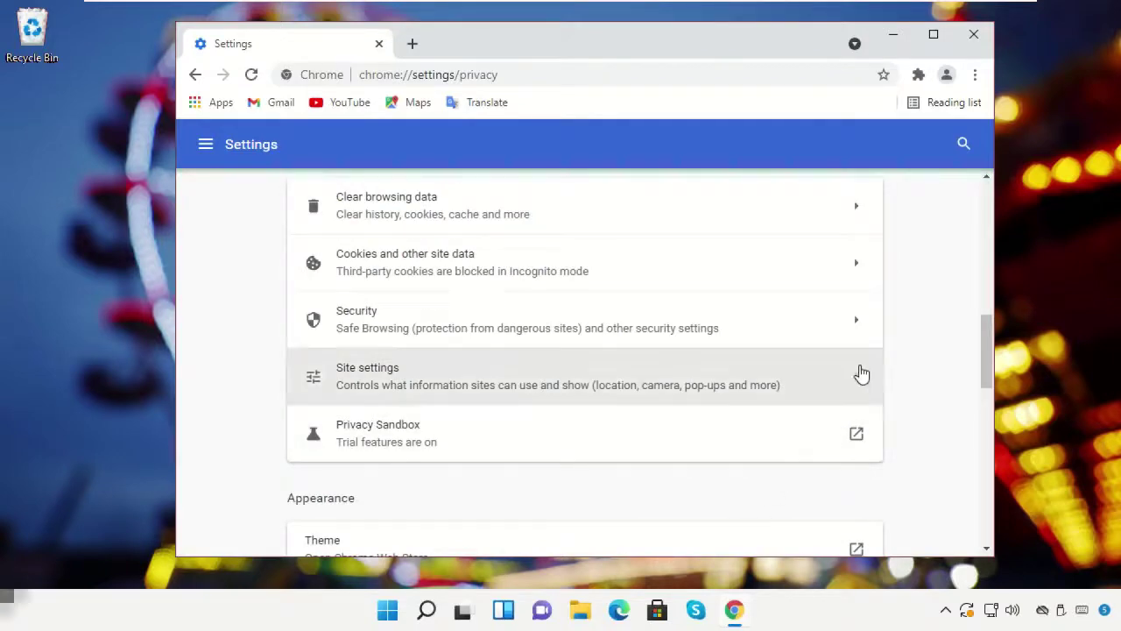
pyautogui.click(970, 44)
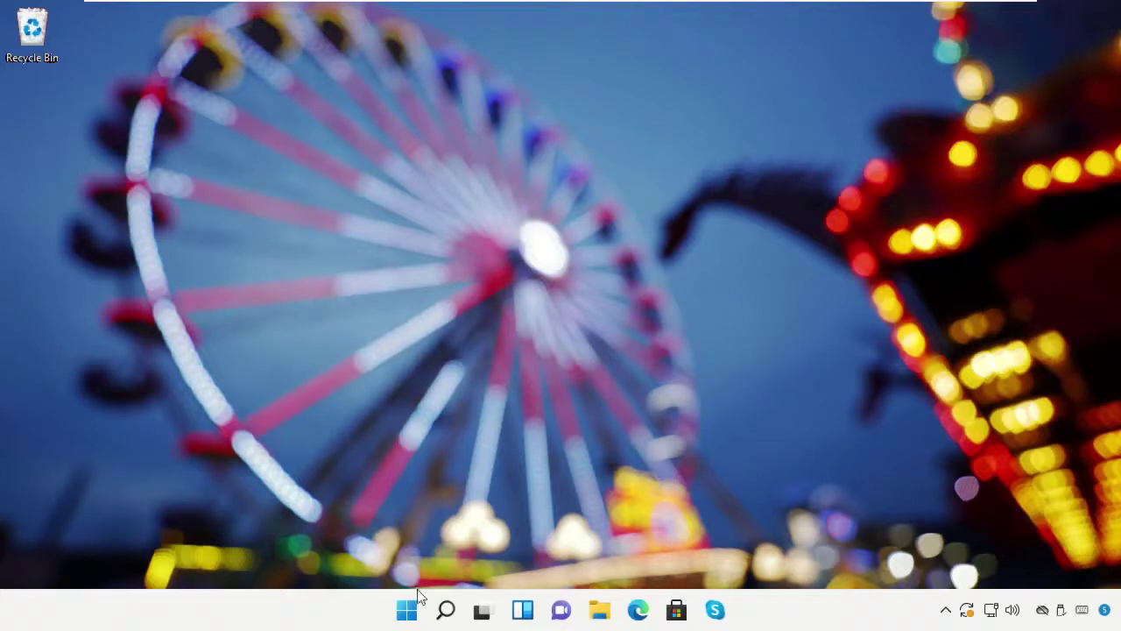
# Step: Reopen Google Chrome, check for updates on its About Google Chrome page, and close the browser
pyautogui.click(445, 609)
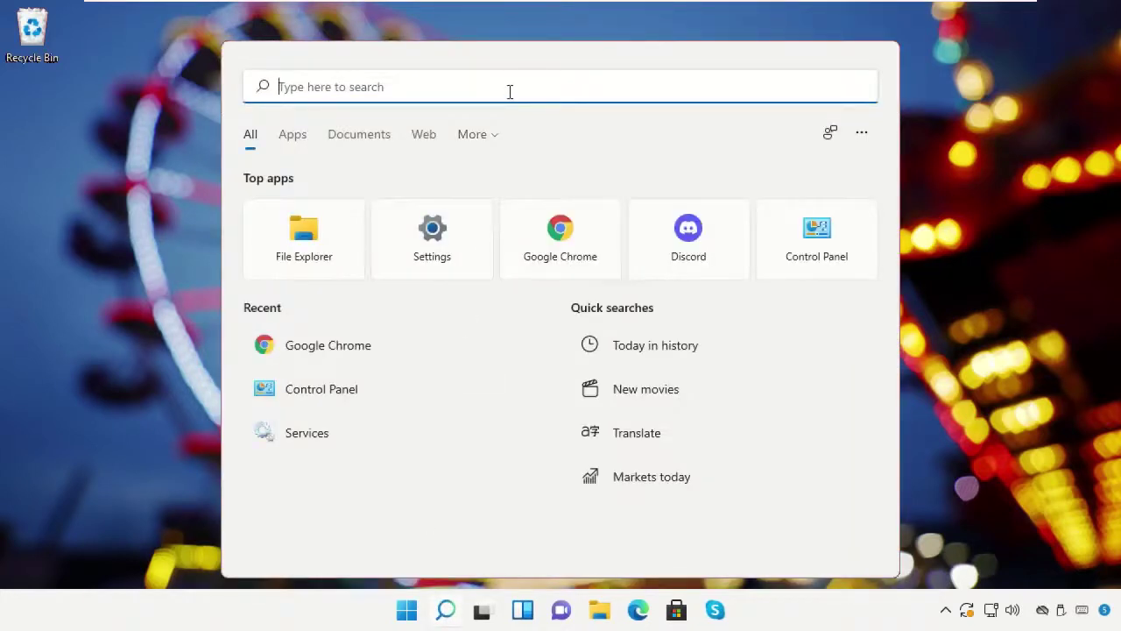
pyautogui.write('Chrome')
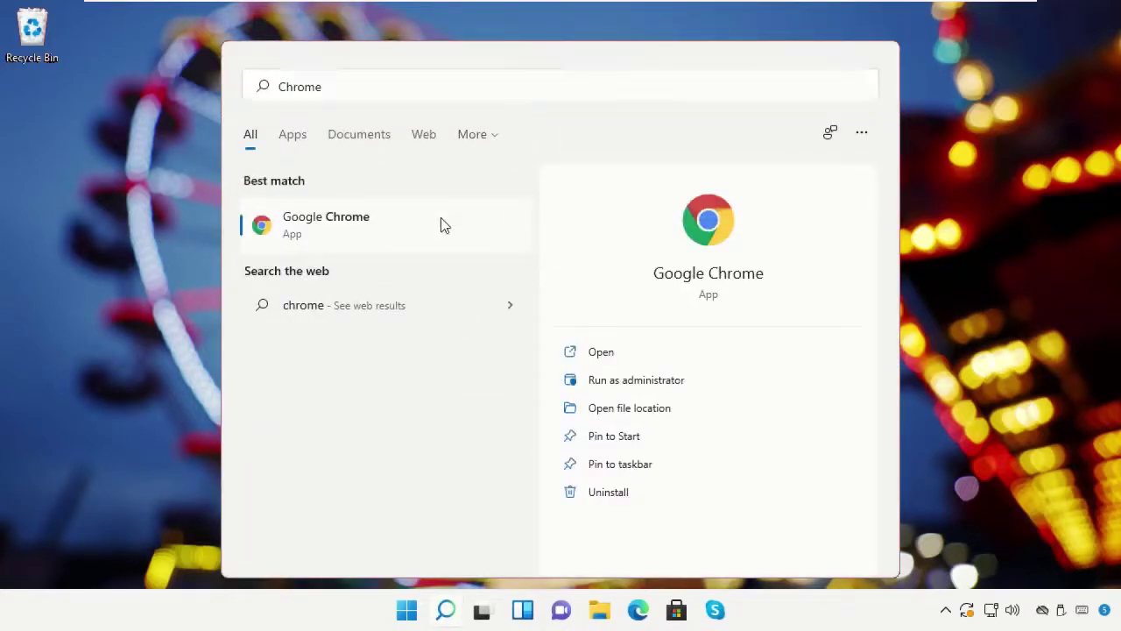
pyautogui.click(440, 220)
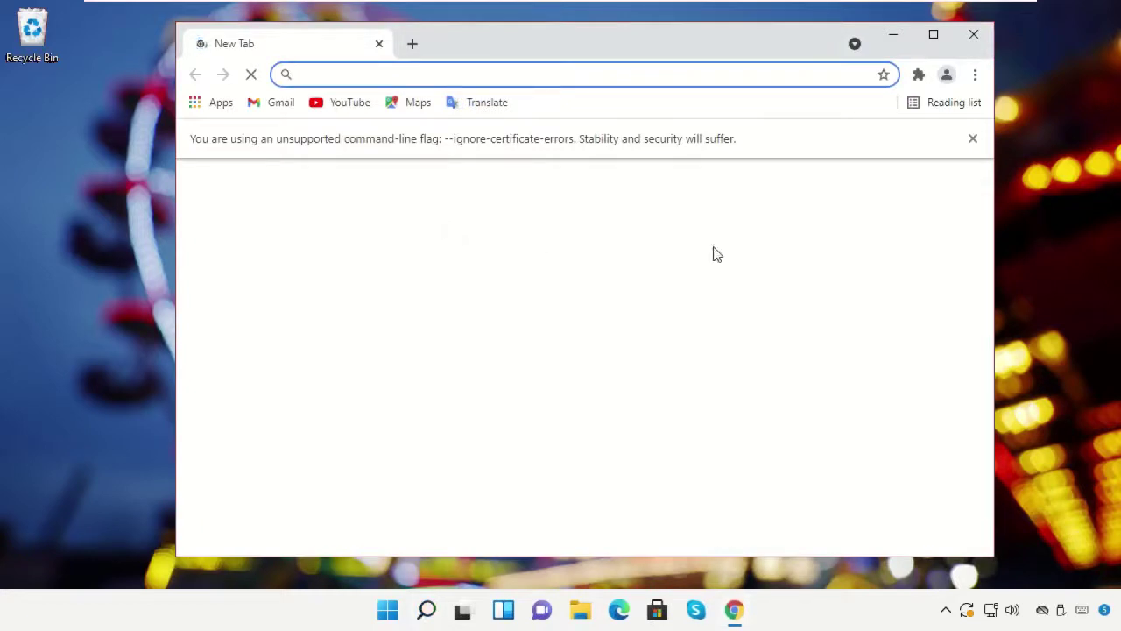
pyautogui.click(974, 138)
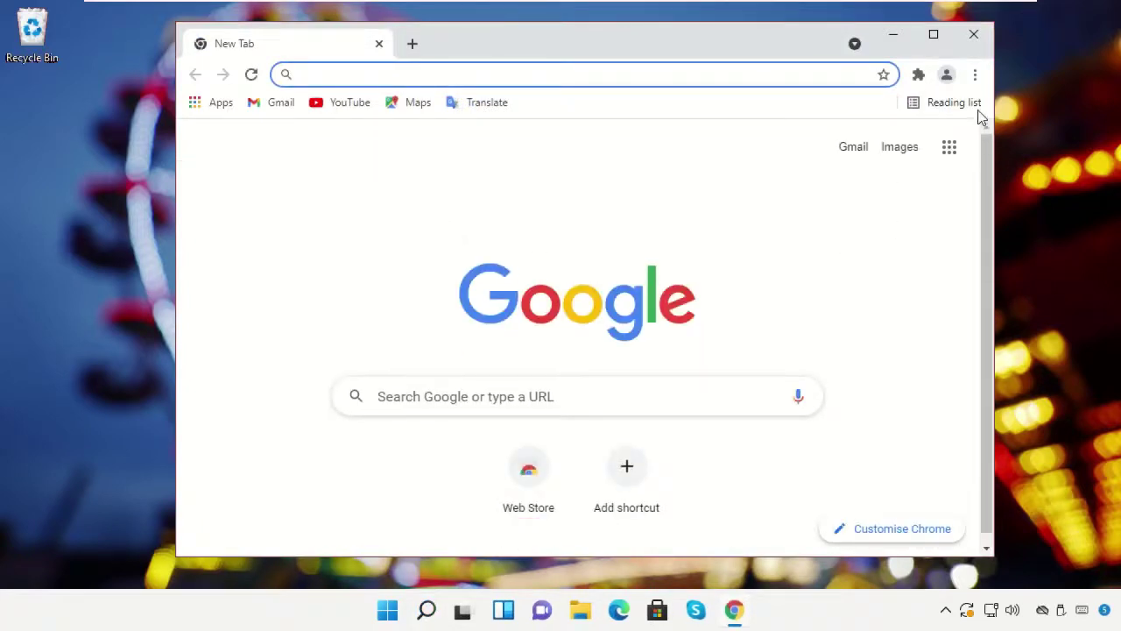
pyautogui.click(975, 74)
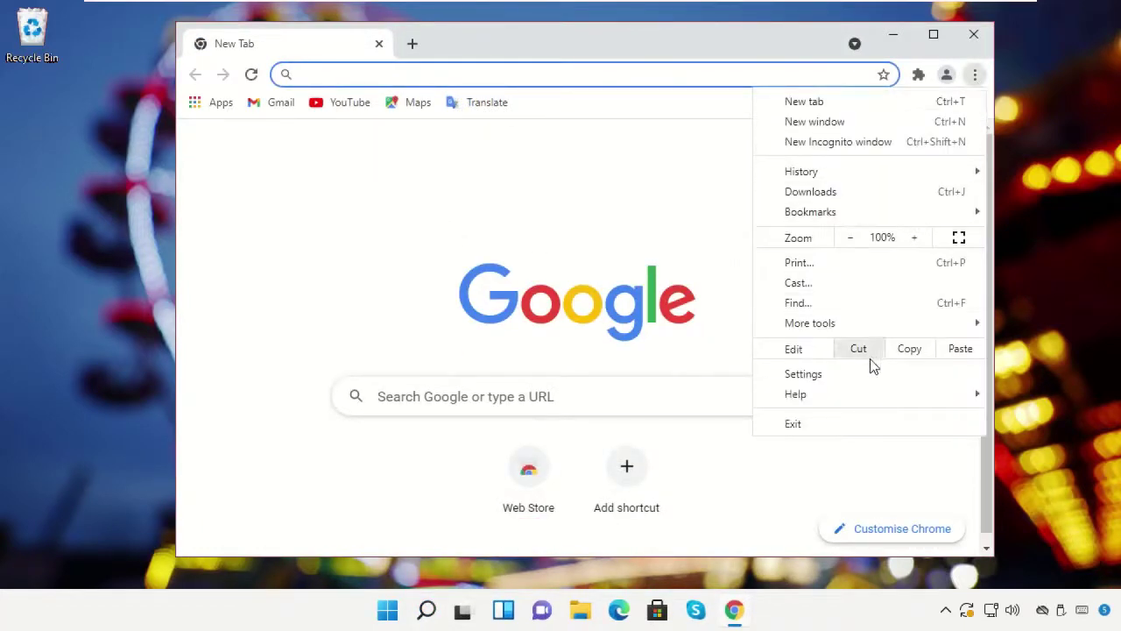
pyautogui.moveTo(858, 394)
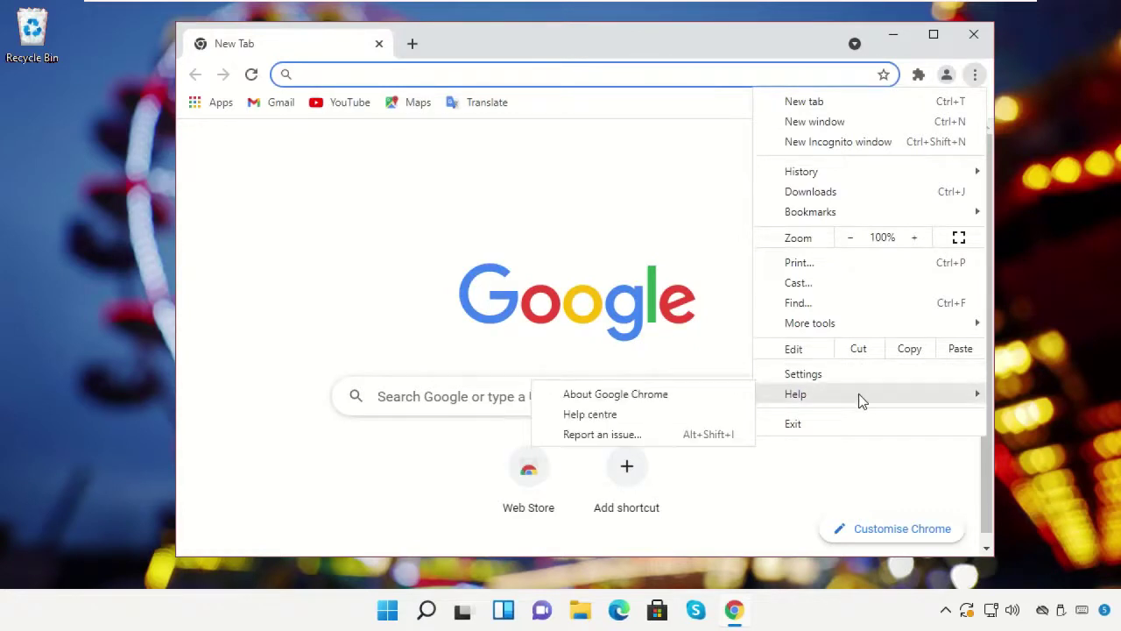
pyautogui.click(716, 395)
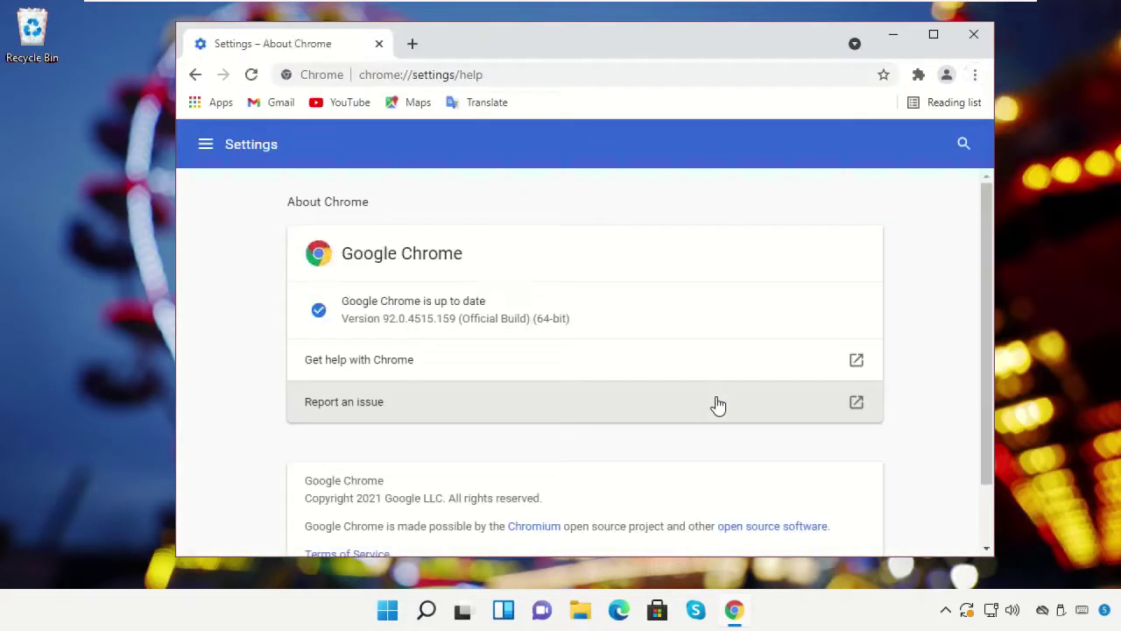
pyautogui.click(983, 39)
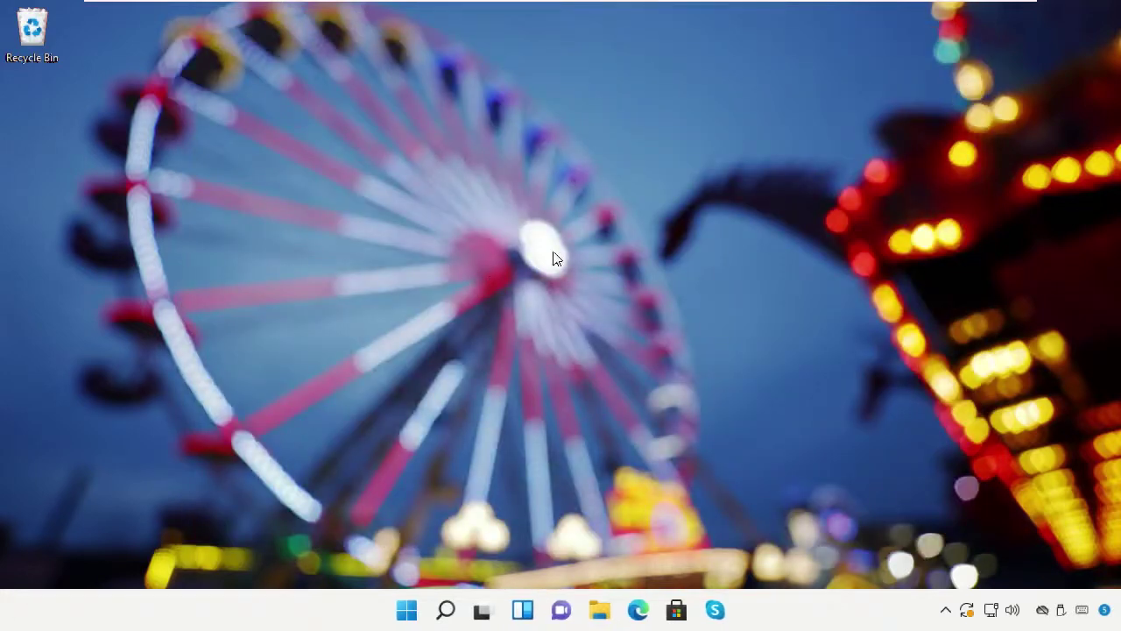
# Step: Open Internet Properties by running inetcpl.cpl and move the dialog toward the middle of the screen
pyautogui.rightClick(393, 621)
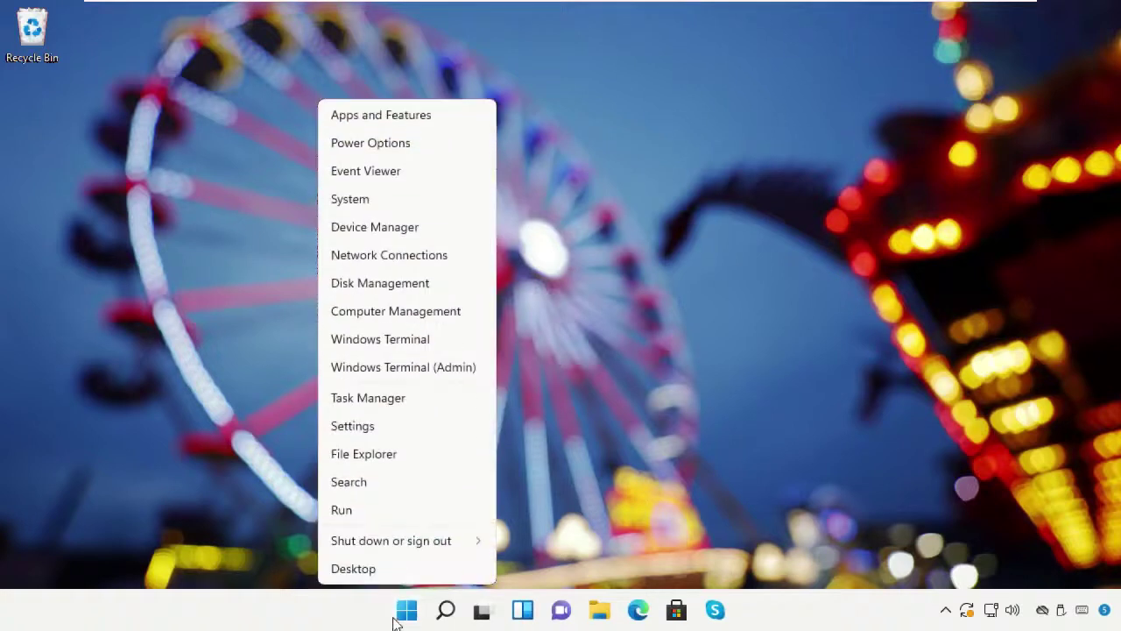
pyautogui.click(377, 515)
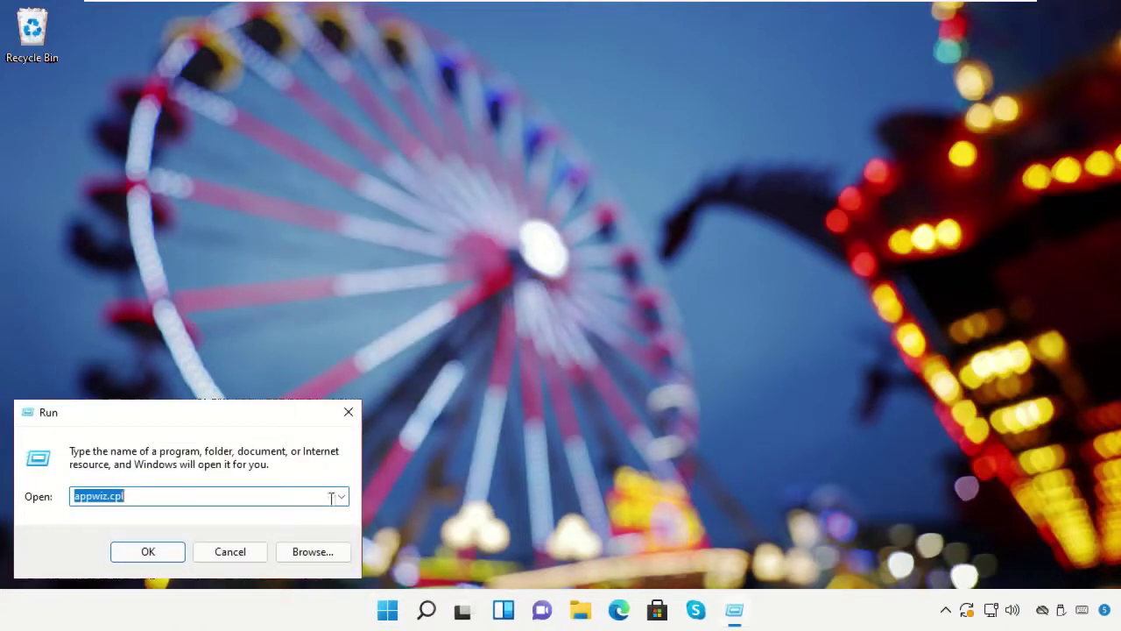
pyautogui.press('BackSpace')
pyautogui.write('inetcpl.cpl')
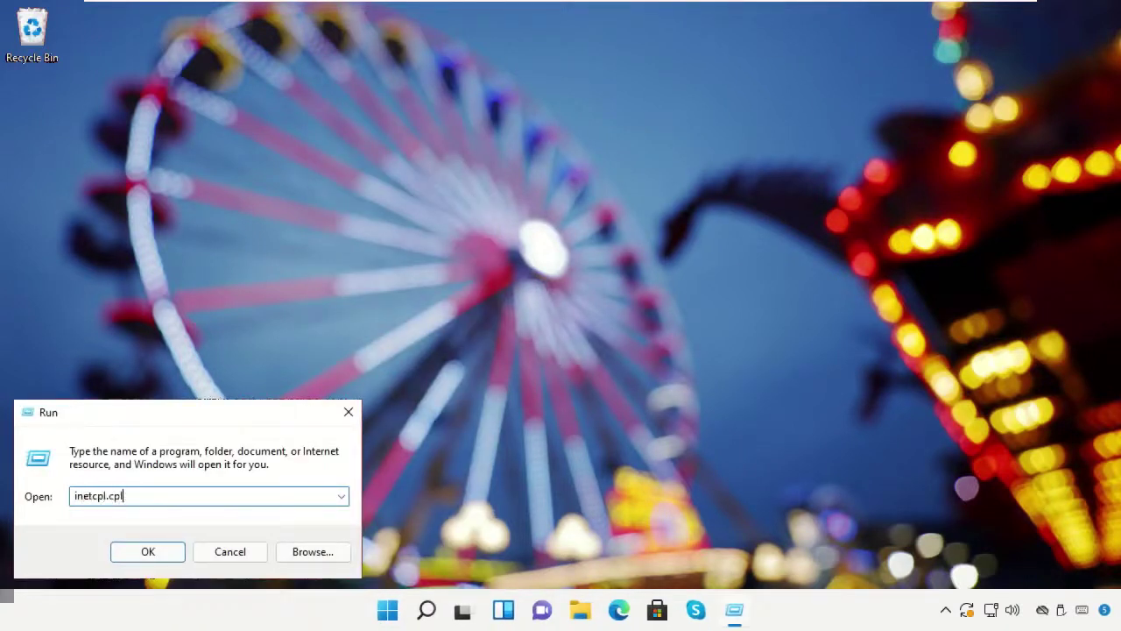
pyautogui.click(172, 548)
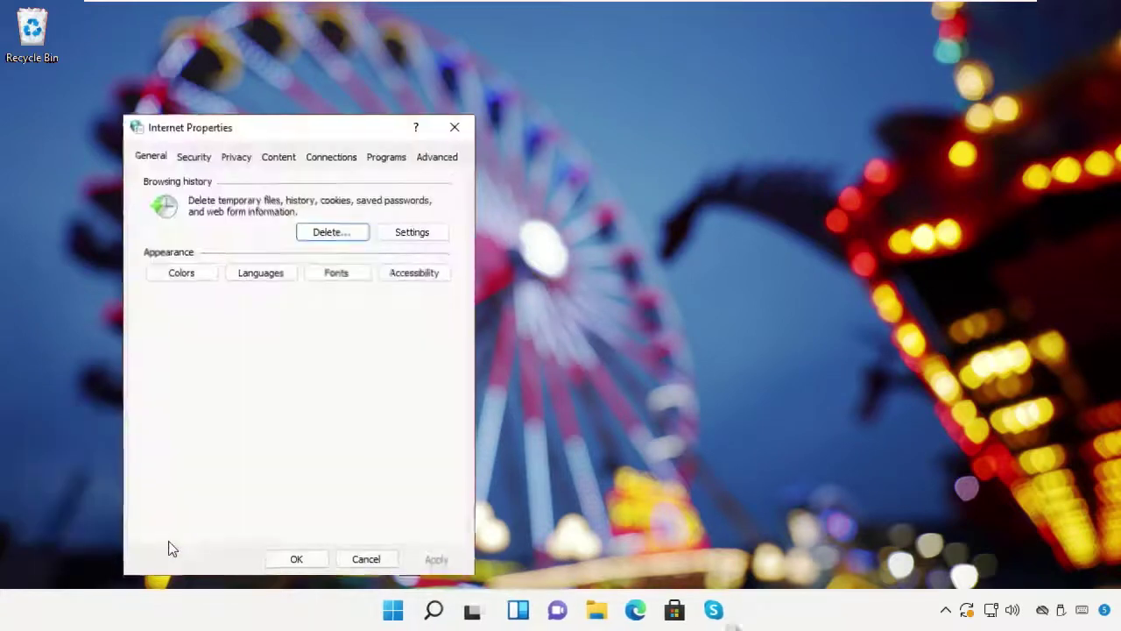
pyautogui.moveTo(290, 126); pyautogui.dragTo(512, 75)
# Step: Clear the SSL state in the Content settings, acknowledge the message, and accept the Internet Properties
pyautogui.click(512, 102)
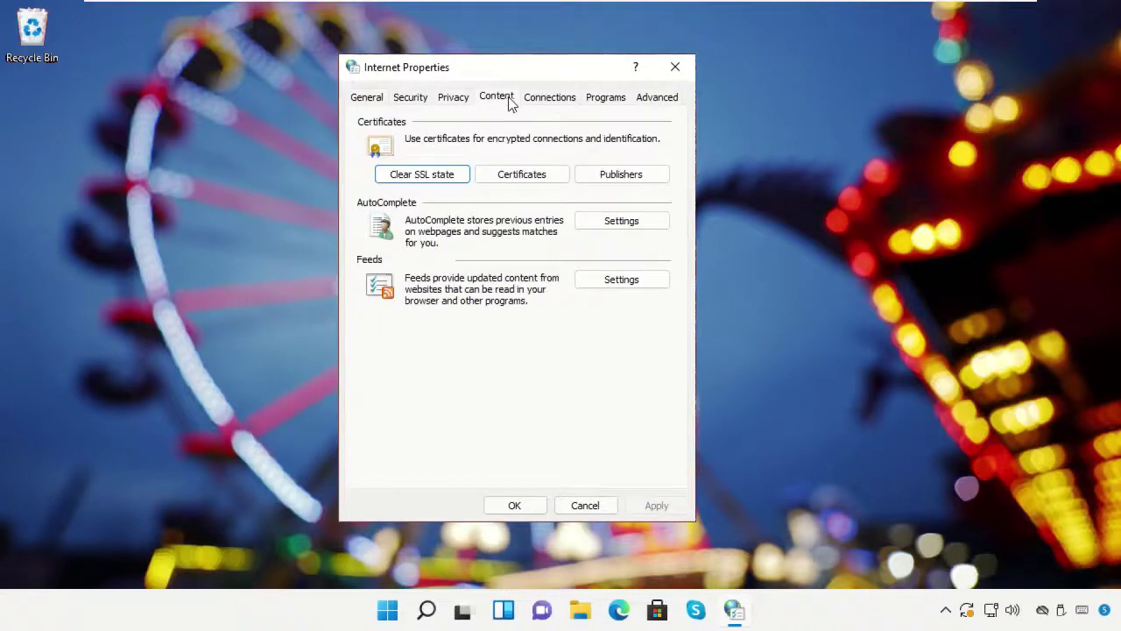
pyautogui.click(438, 179)
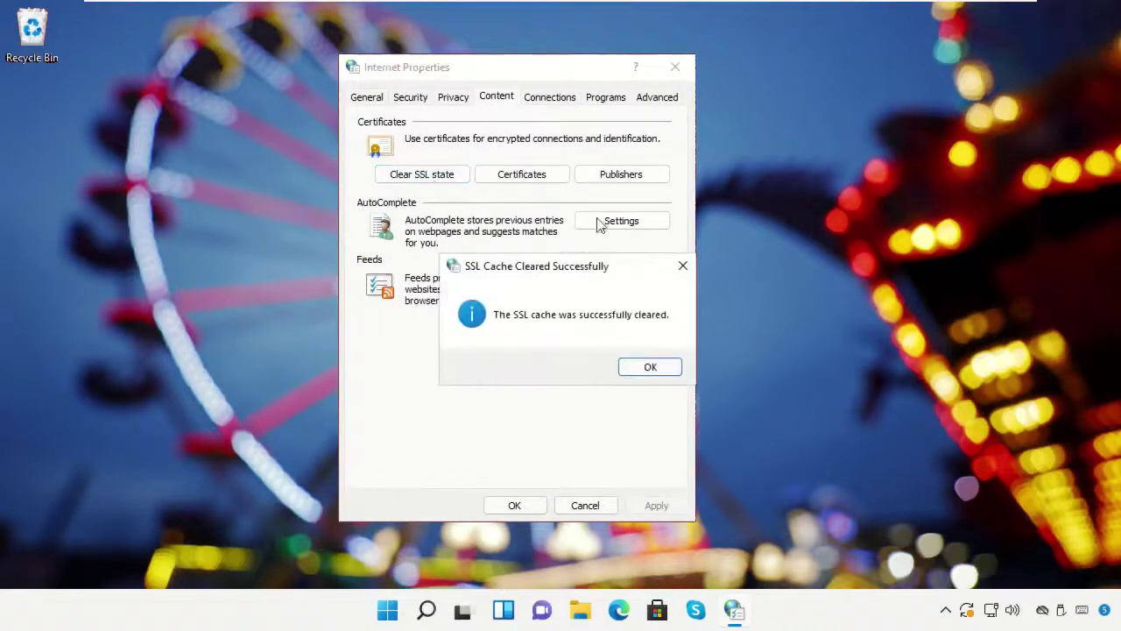
pyautogui.click(646, 368)
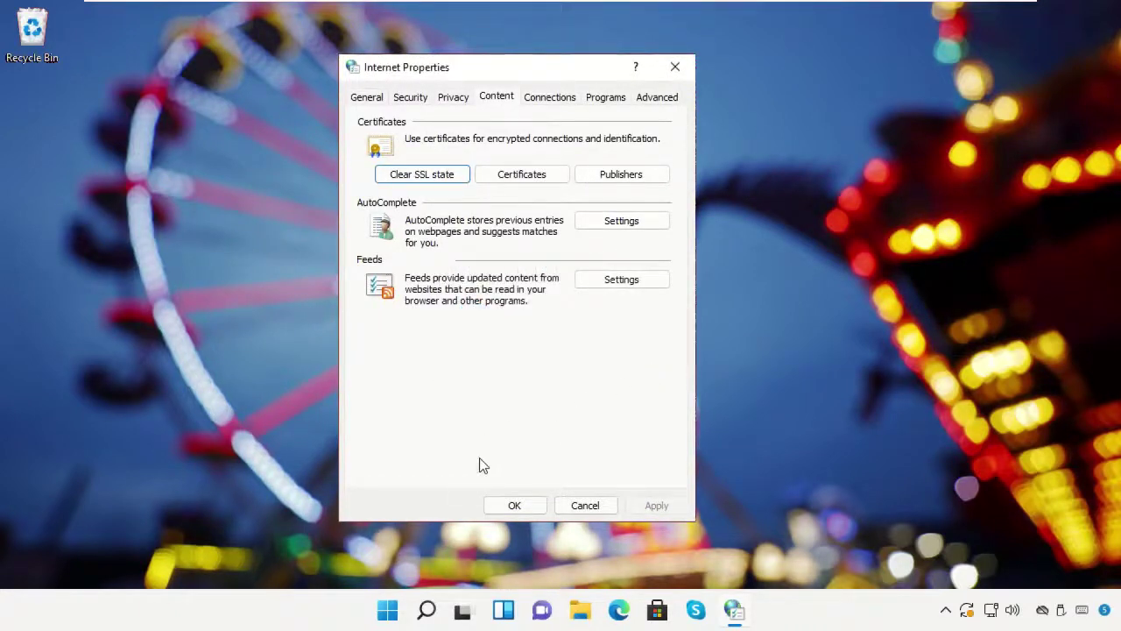
pyautogui.click(504, 507)
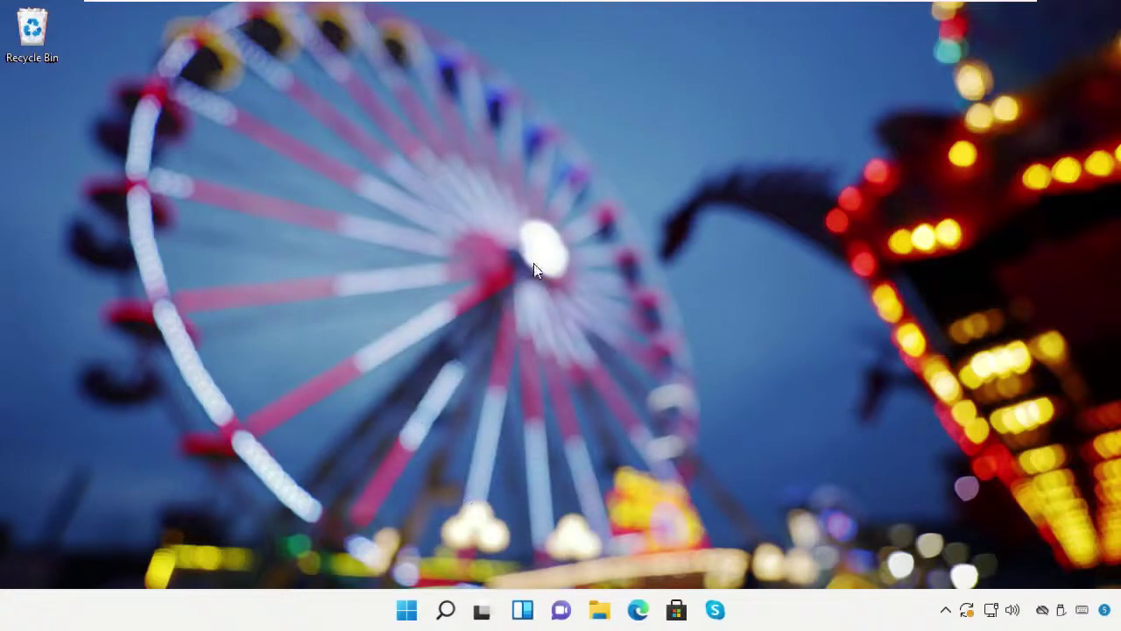